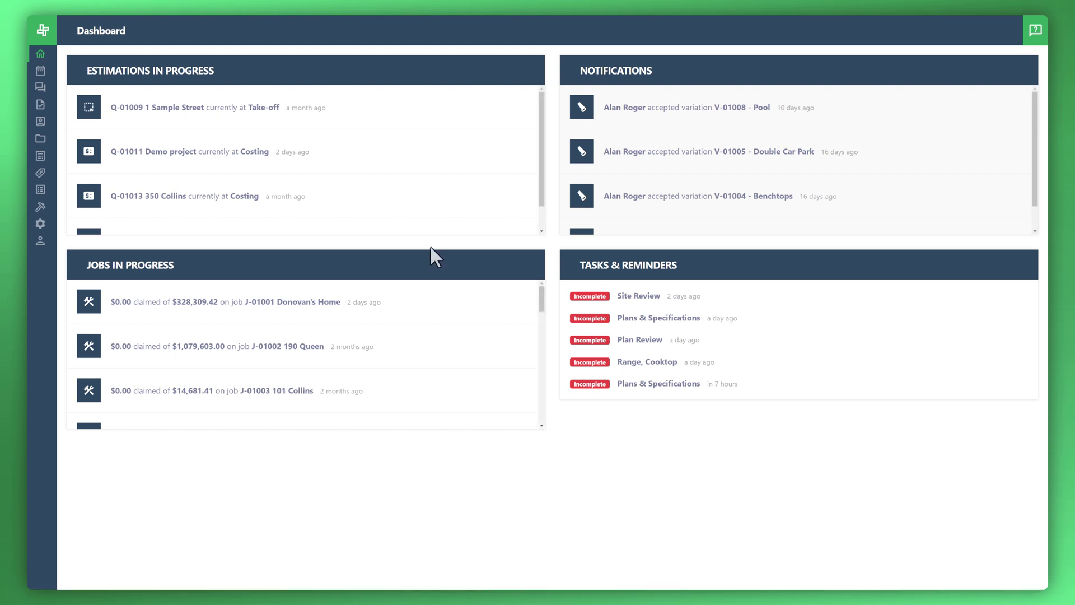
- Open the East Perth House job from the Jobs list and view its Costing categories
{"action": "mouse_move", "coordinate": [66, 176]}
{"action": "left_click", "coordinate": [73, 212]}
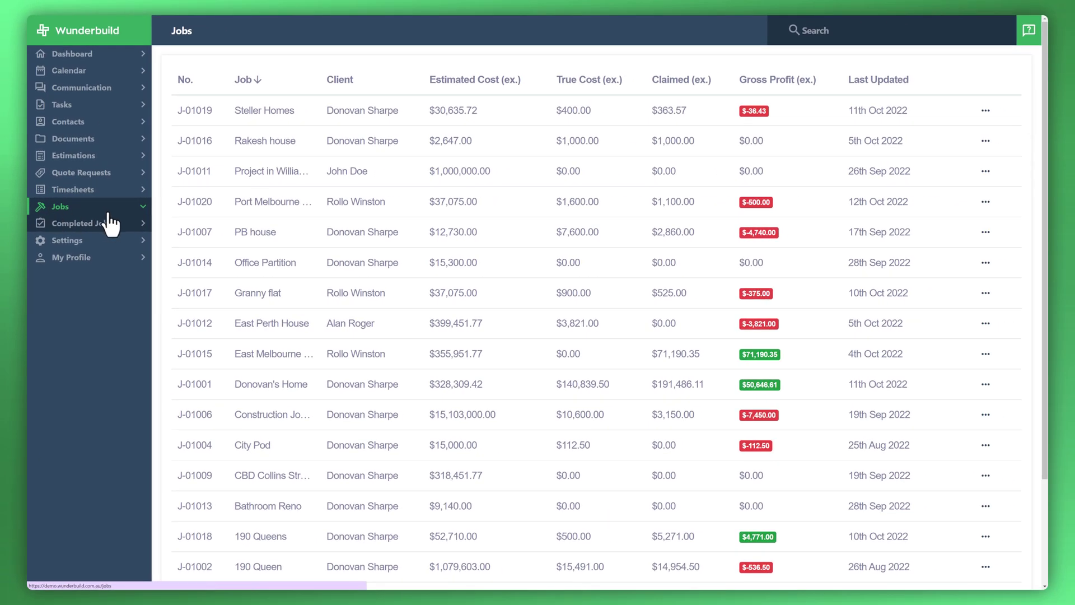
{"action": "left_click", "coordinate": [230, 328]}
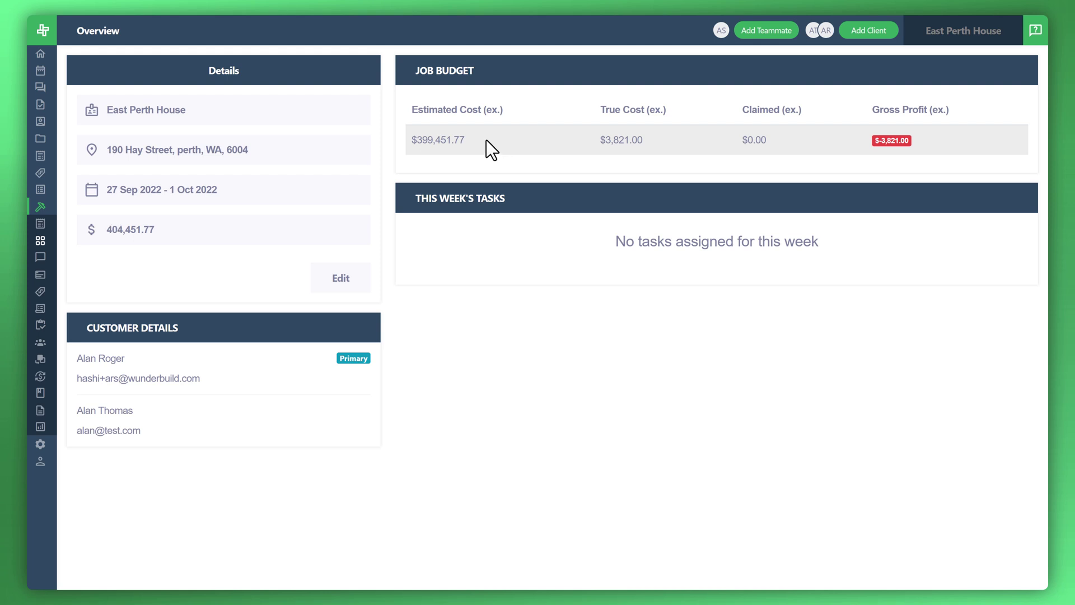
{"action": "mouse_move", "coordinate": [45, 184]}
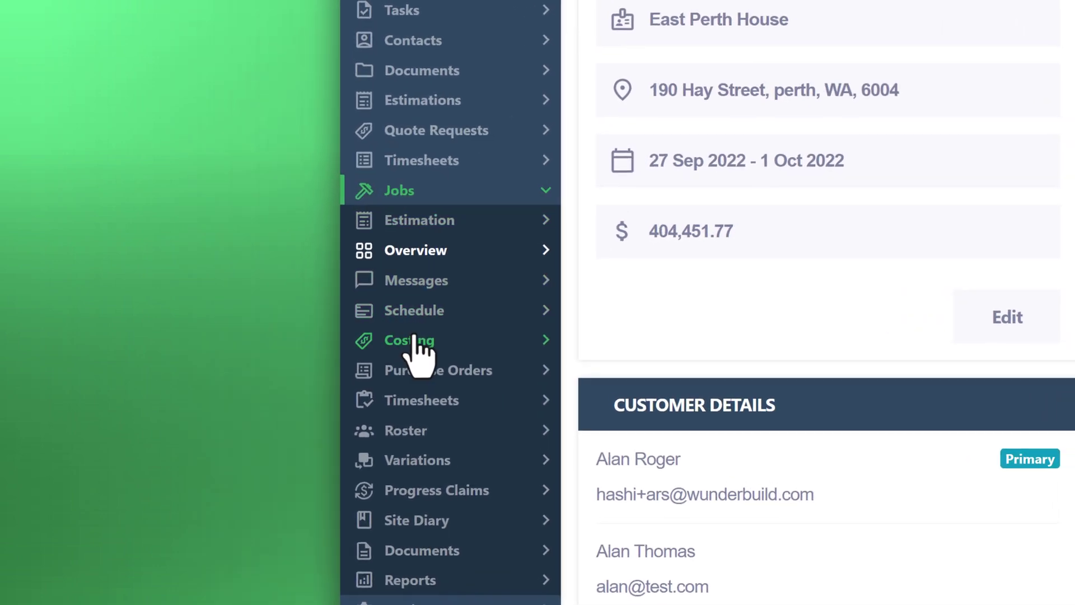
{"action": "left_click", "coordinate": [268, 318]}
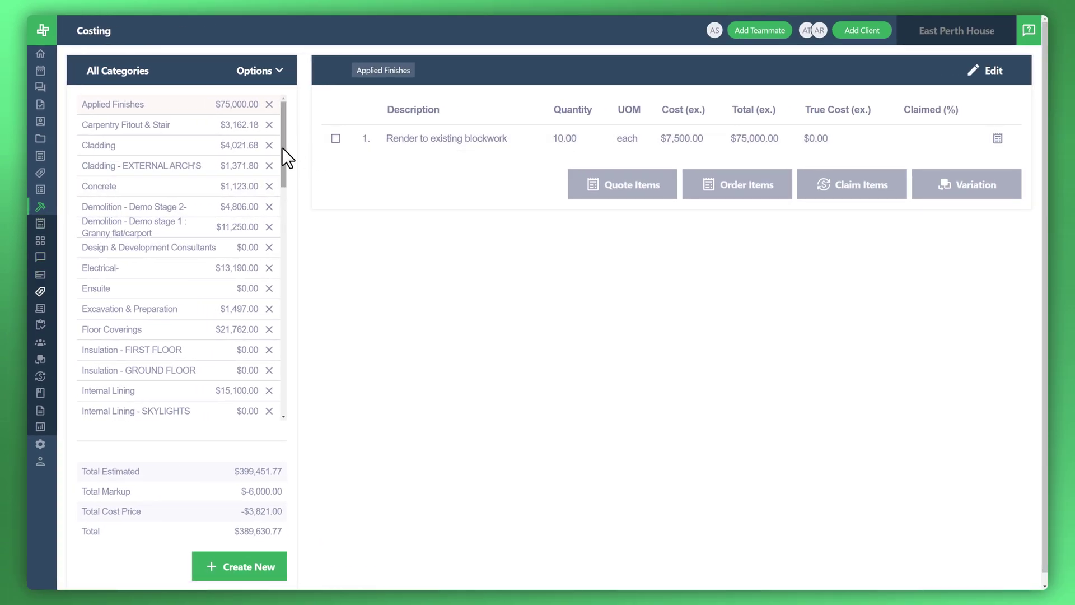
- Show the Joinery -robes category items and select the External BBQ Joinery line
{"action": "left_click_drag", "start_coordinate": [281, 146], "coordinate": [279, 193]}
{"action": "left_click", "coordinate": [170, 283]}
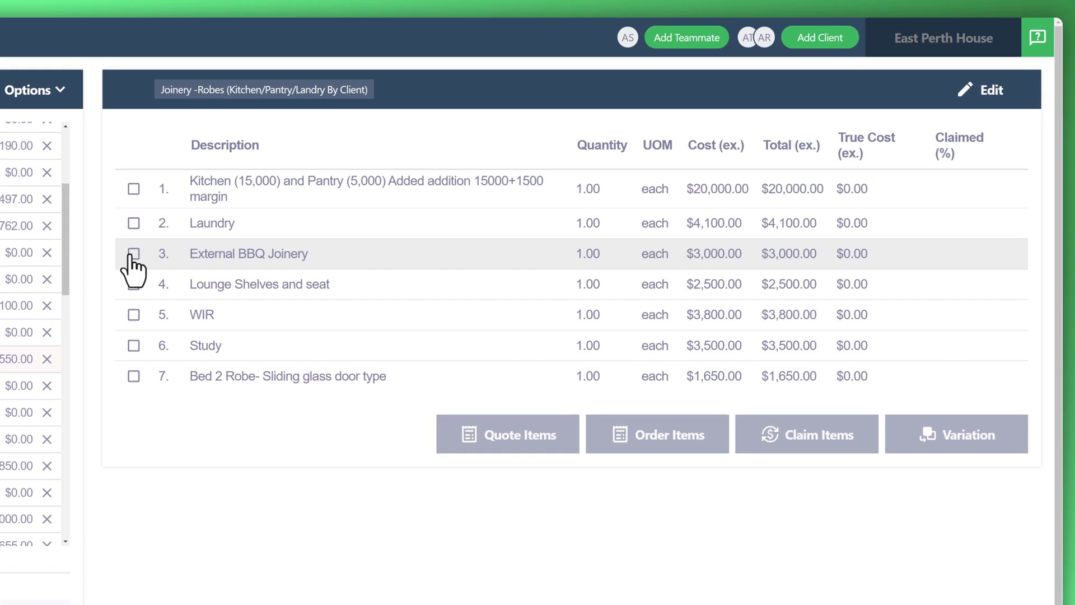
{"action": "left_click", "coordinate": [133, 254]}
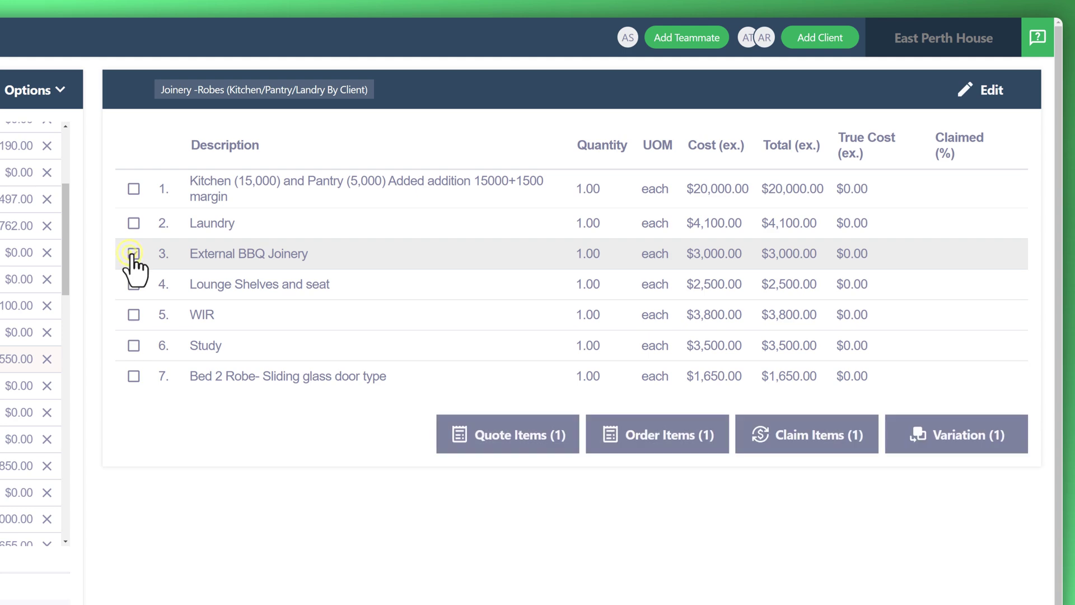
- Create variation 'Removal of external BBQ' with the note 'Customer changed mind.'
{"action": "left_click", "coordinate": [957, 434]}
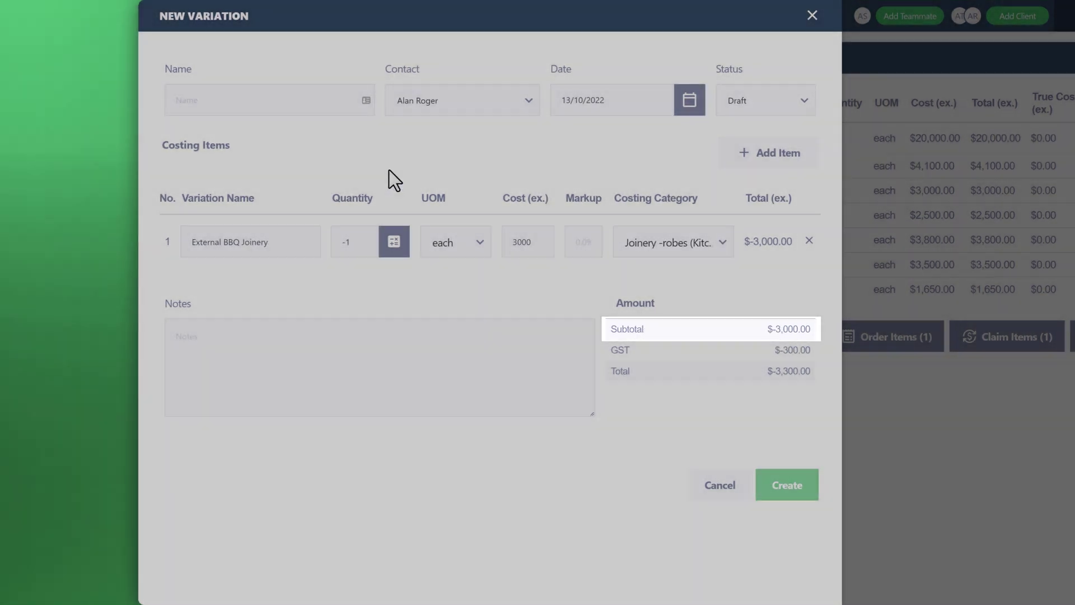
{"action": "left_click", "coordinate": [292, 99]}
{"action": "key", "text": "Caps_Lock"}
{"action": "type", "text": "Removal of external BBQ"}
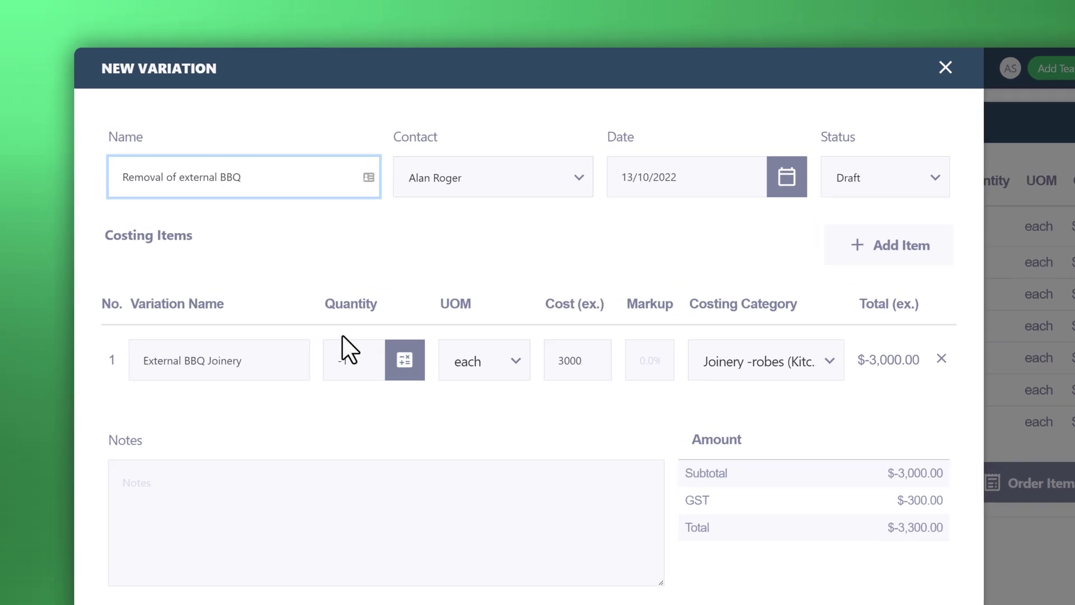
{"action": "left_click", "coordinate": [270, 486]}
{"action": "type", "text": "Customer changed mind."}
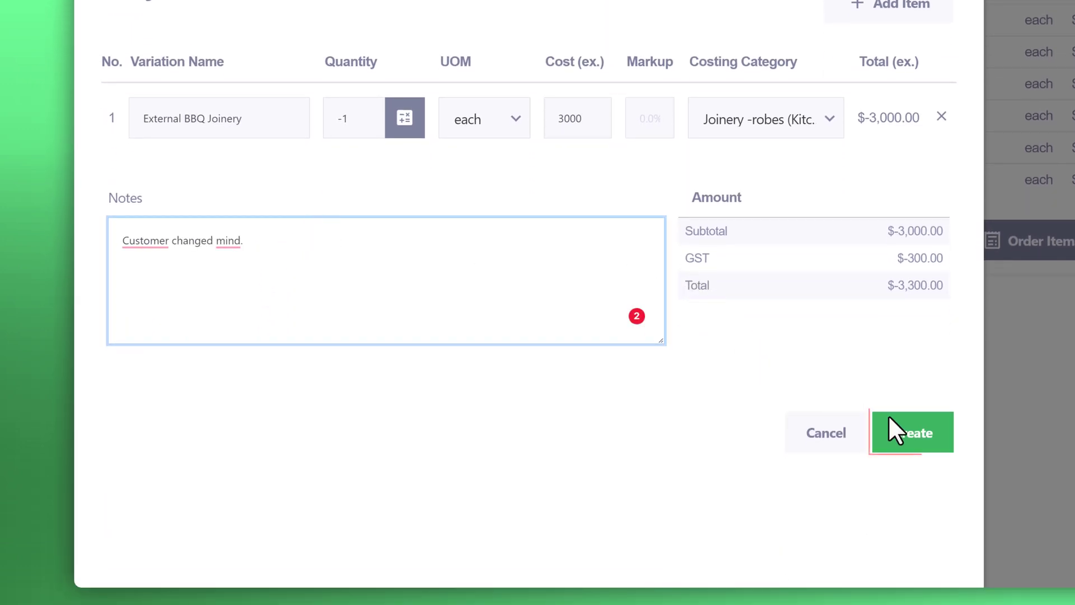
{"action": "left_click", "coordinate": [916, 442]}
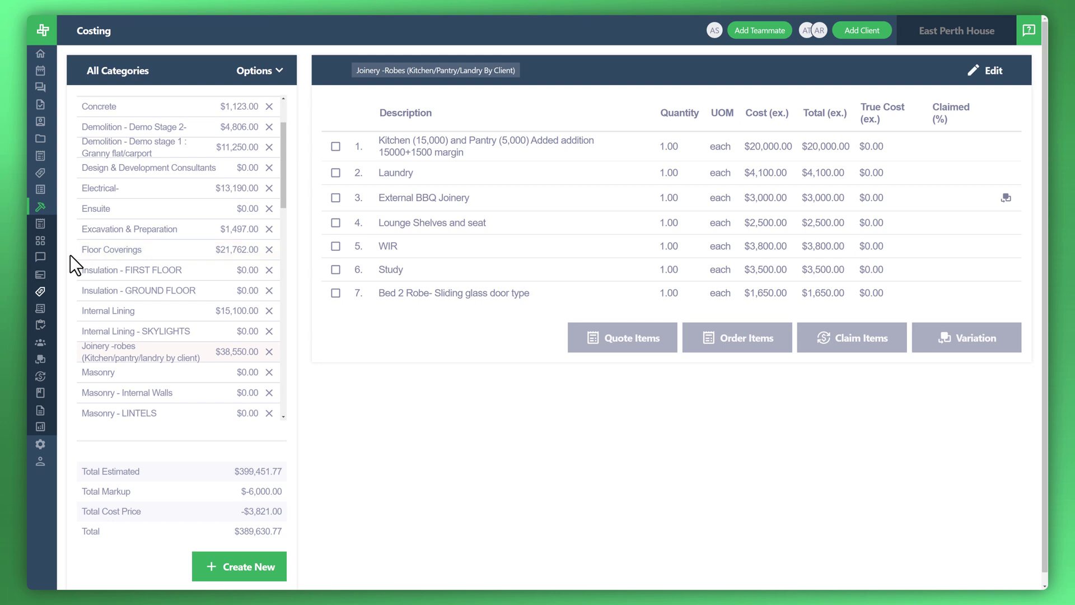
{"action": "mouse_move", "coordinate": [53, 269]}
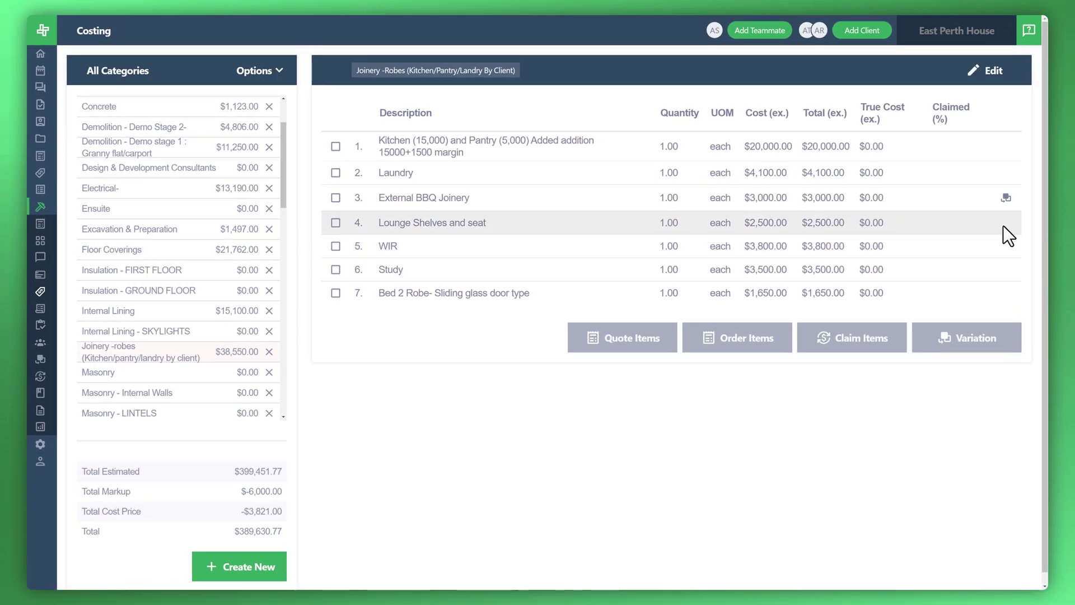
- Open draft variation V-01027 from the External BBQ Joinery row's variation icon
{"action": "left_click", "coordinate": [1006, 199]}
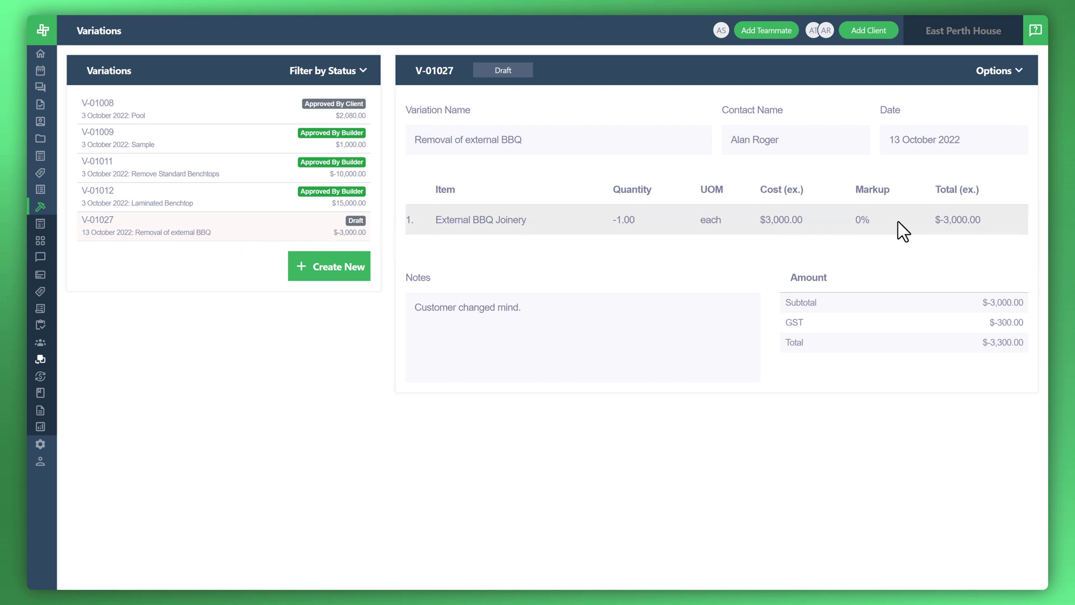
- Compose the V-01027 email with subject 'Variation Approval | BBQ's' and an approve-or-call message
{"action": "left_click", "coordinate": [997, 71]}
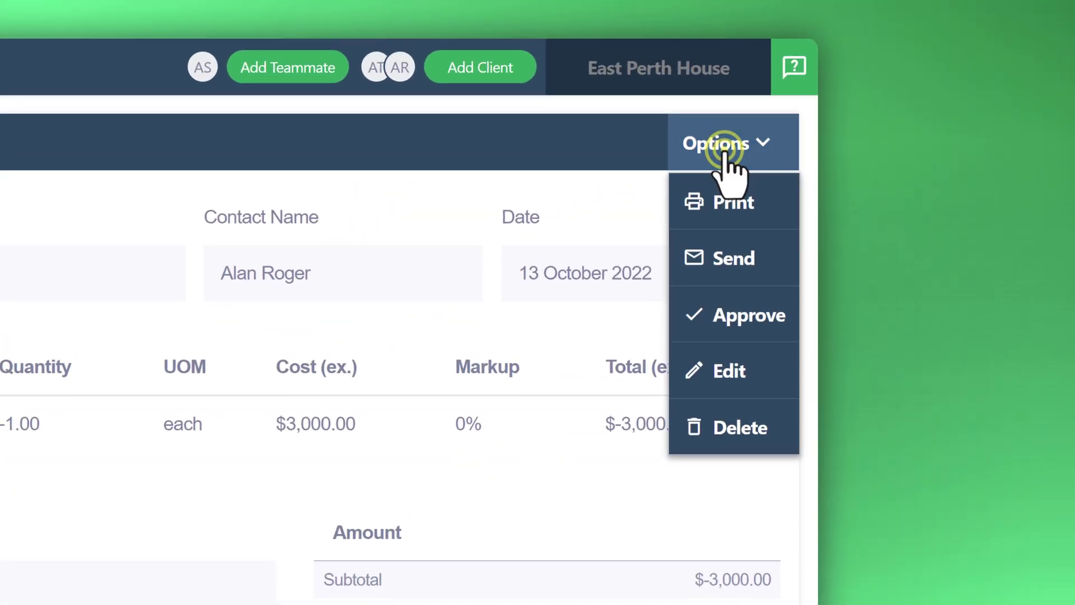
{"action": "left_click", "coordinate": [744, 258]}
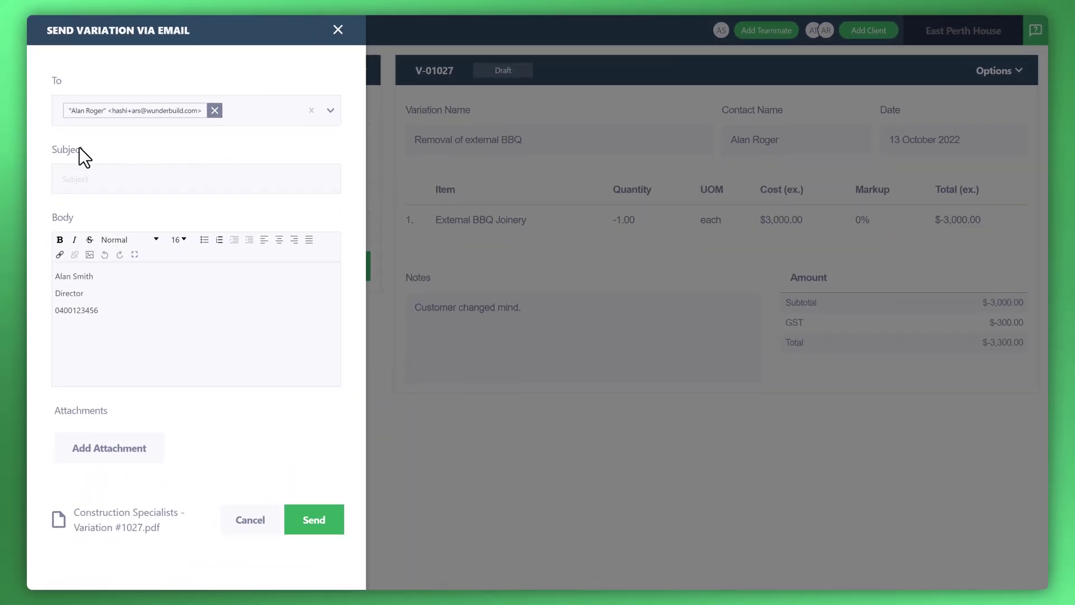
{"action": "left_click", "coordinate": [88, 182]}
{"action": "type", "text": "B"}
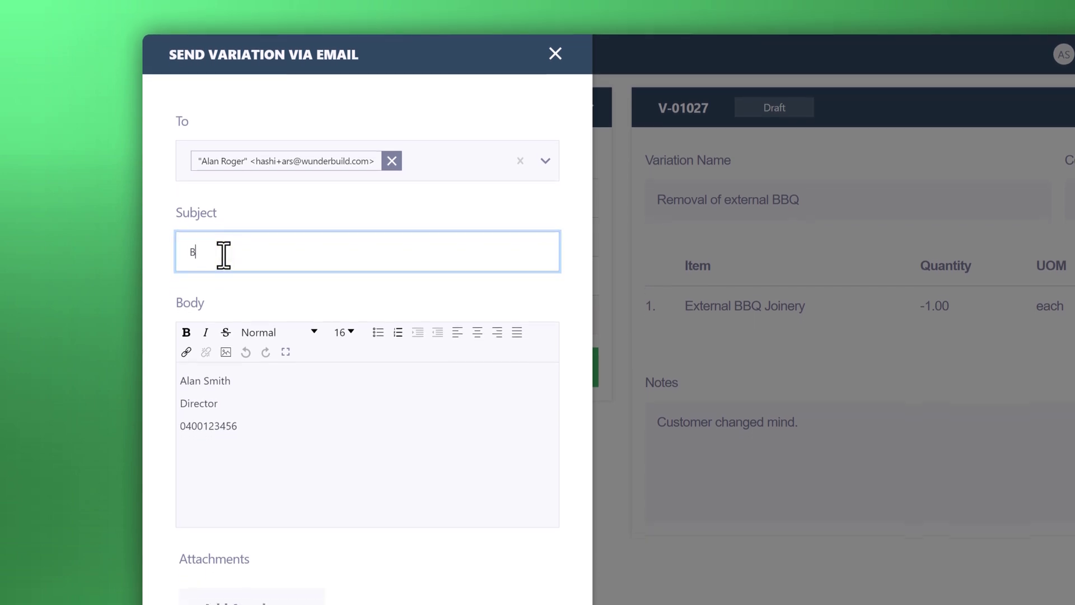
{"action": "key", "text": "BackSpace"}
{"action": "type", "text": "Variation Approval | BBQ's"}
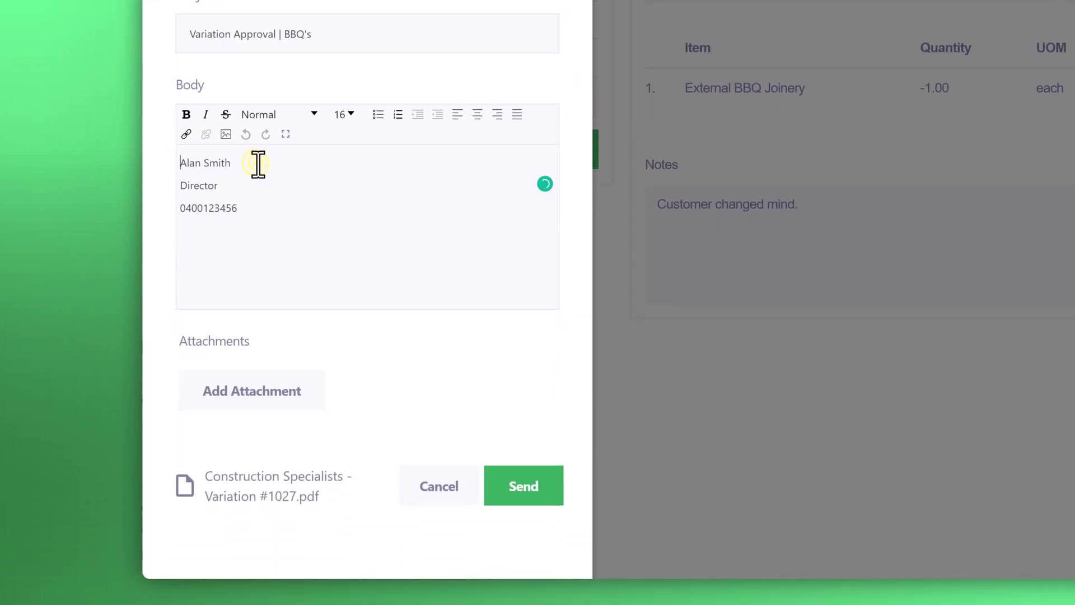
{"action": "type", "text": "Hi, please approve or call me to discuss.  Regards,"}
{"action": "key", "text": "Home"}
{"action": "key", "text": "Return"}
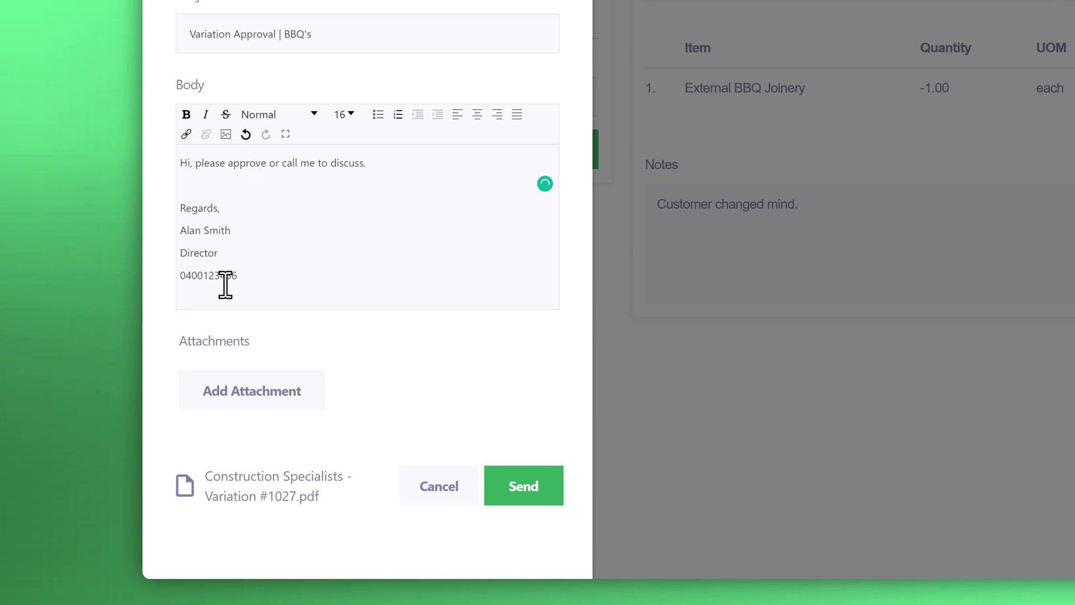
- Preview the attached variation PDF, then send the email to the client
{"action": "left_click", "coordinate": [249, 485]}
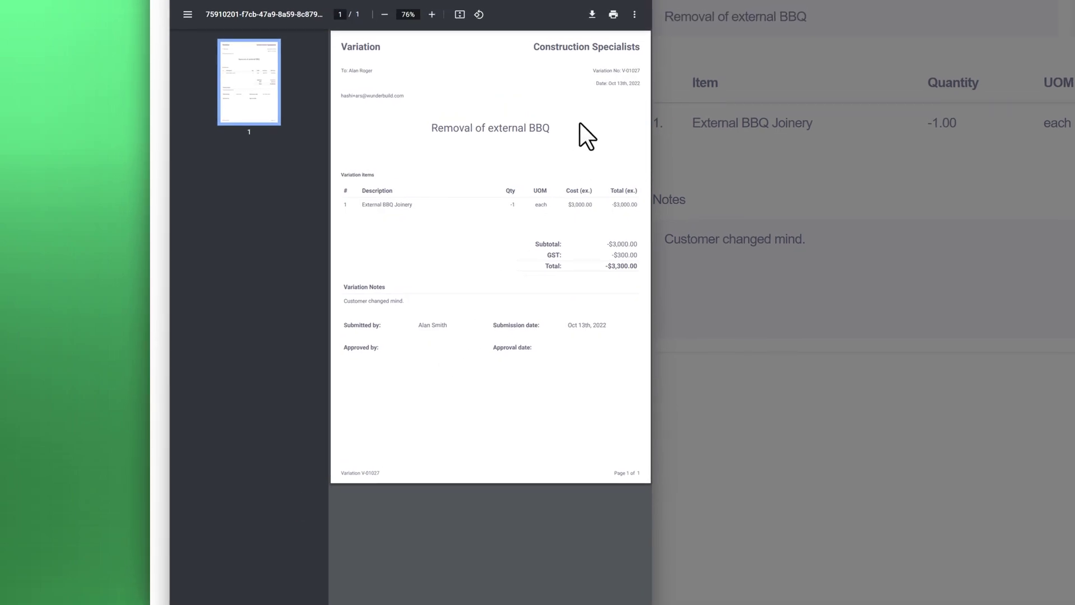
{"action": "left_click", "coordinate": [644, 3]}
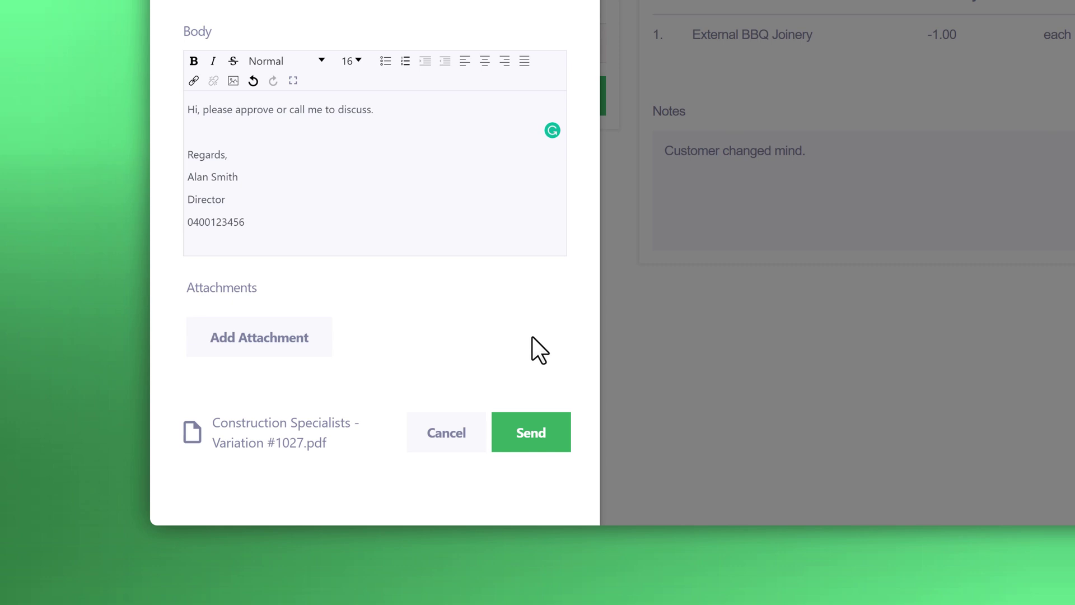
{"action": "left_click", "coordinate": [524, 440]}
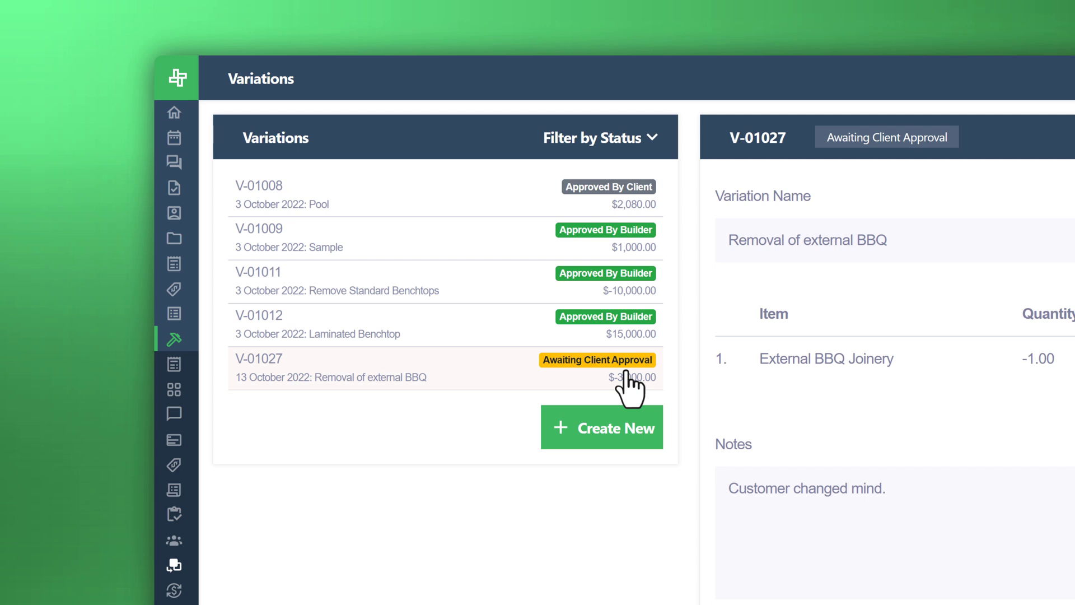
{"action": "left_click", "coordinate": [581, 139]}
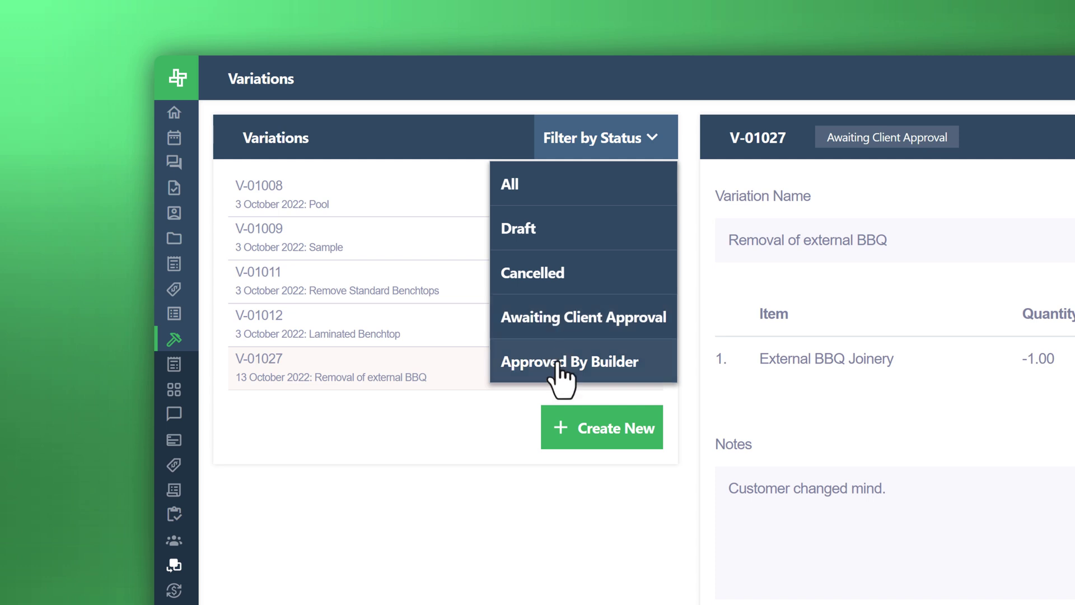
{"action": "left_click", "coordinate": [567, 324]}
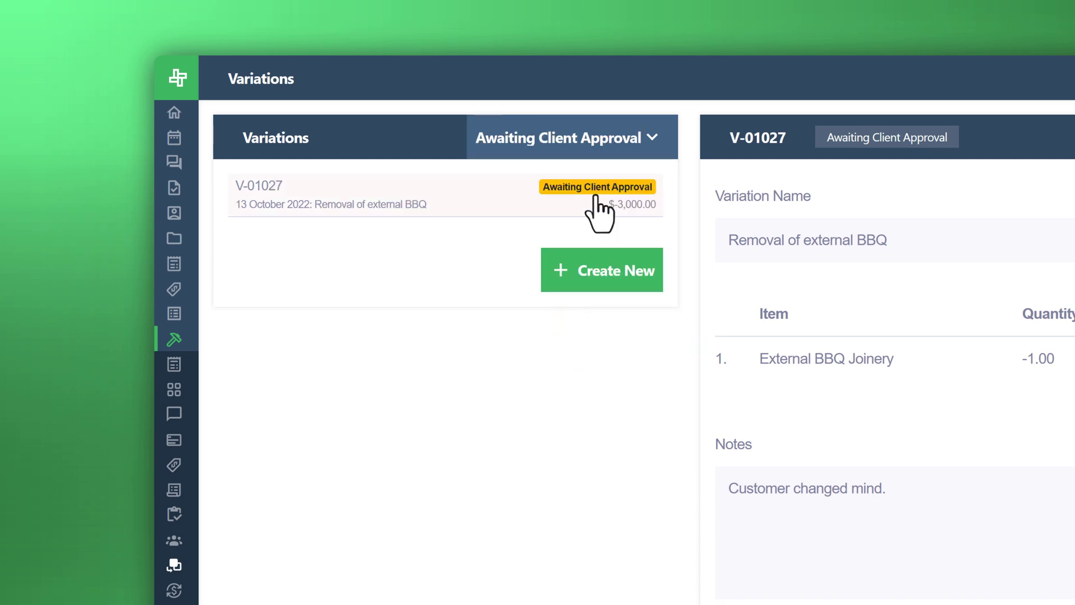
{"action": "left_click", "coordinate": [609, 139]}
{"action": "left_click", "coordinate": [609, 193]}
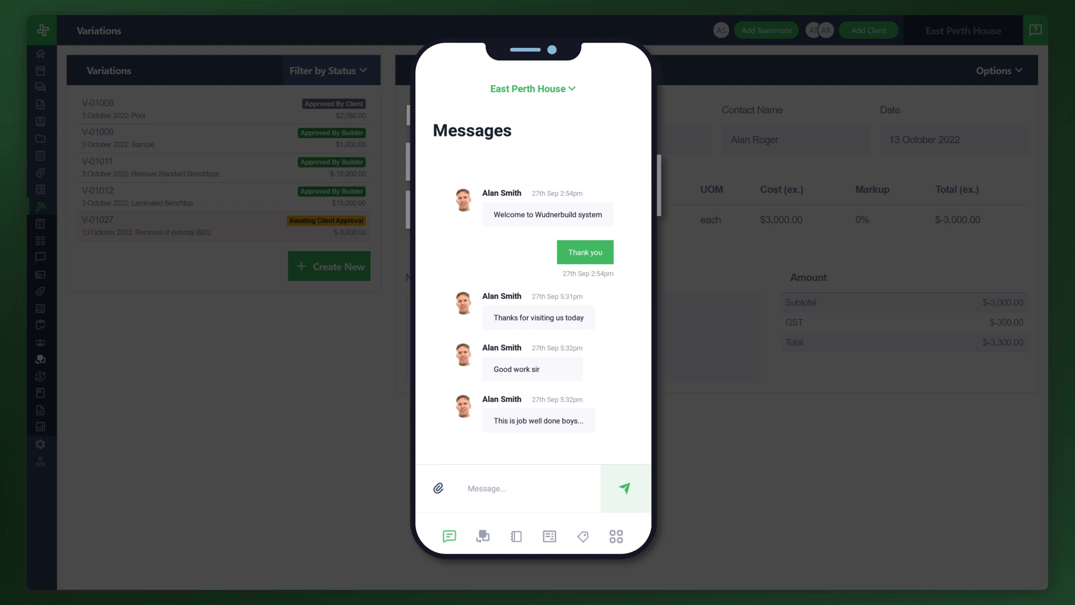
- Switch the client mobile app to its Variations list
{"action": "left_click", "coordinate": [483, 536]}
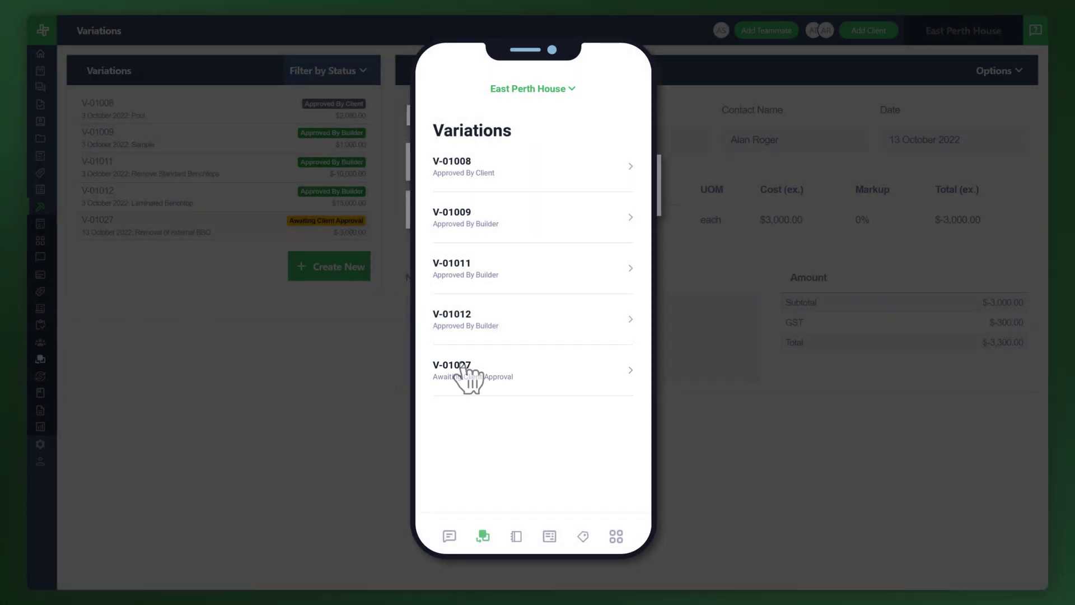
- As the client, open V-01027, approve it and confirm with YES
{"action": "left_click", "coordinate": [461, 364]}
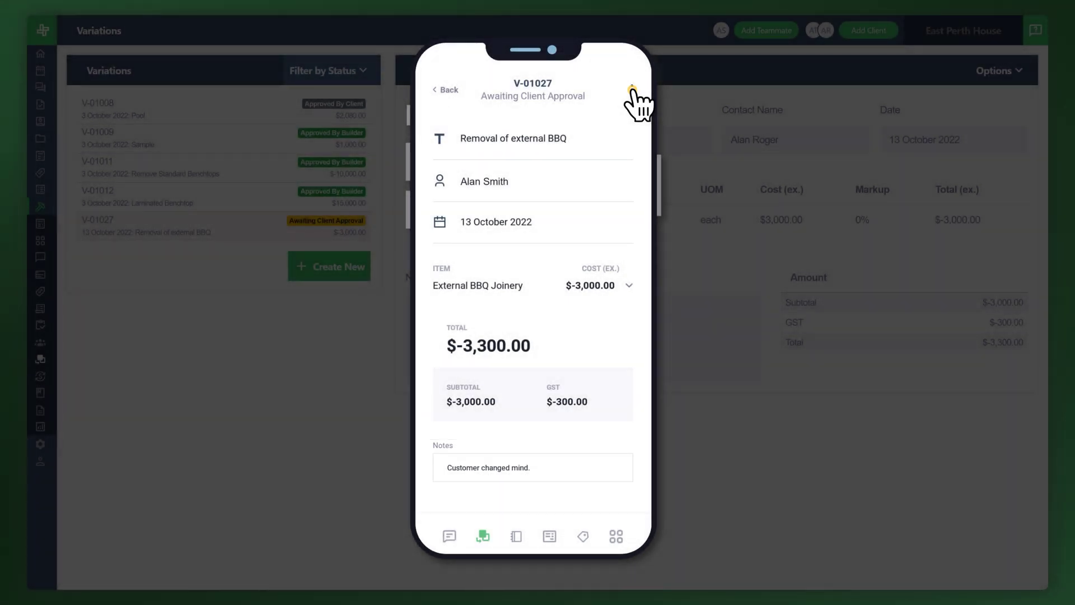
{"action": "left_click", "coordinate": [631, 90]}
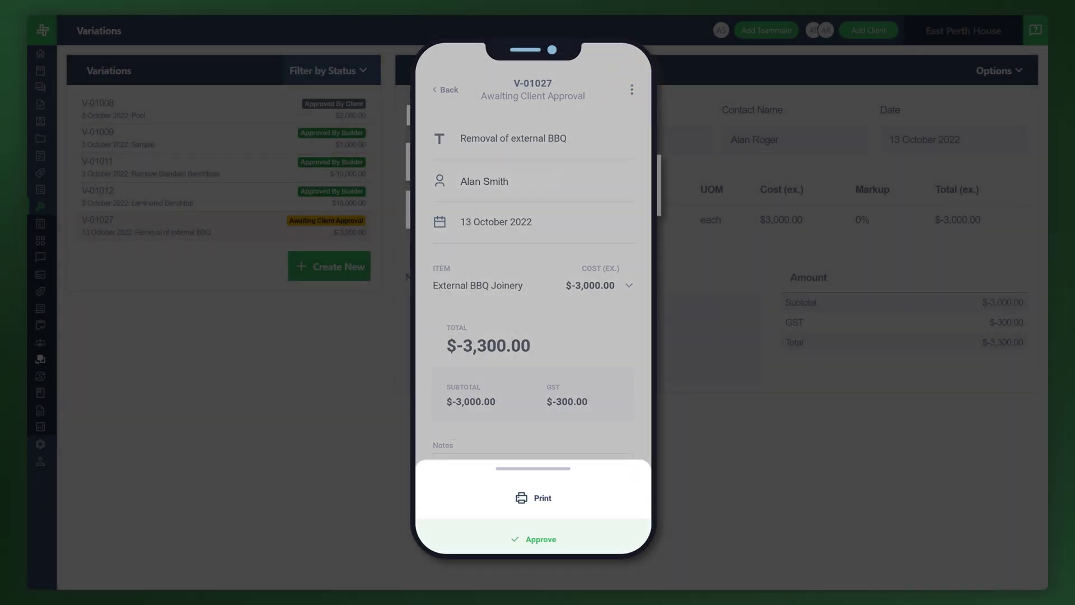
{"action": "left_click", "coordinate": [541, 539]}
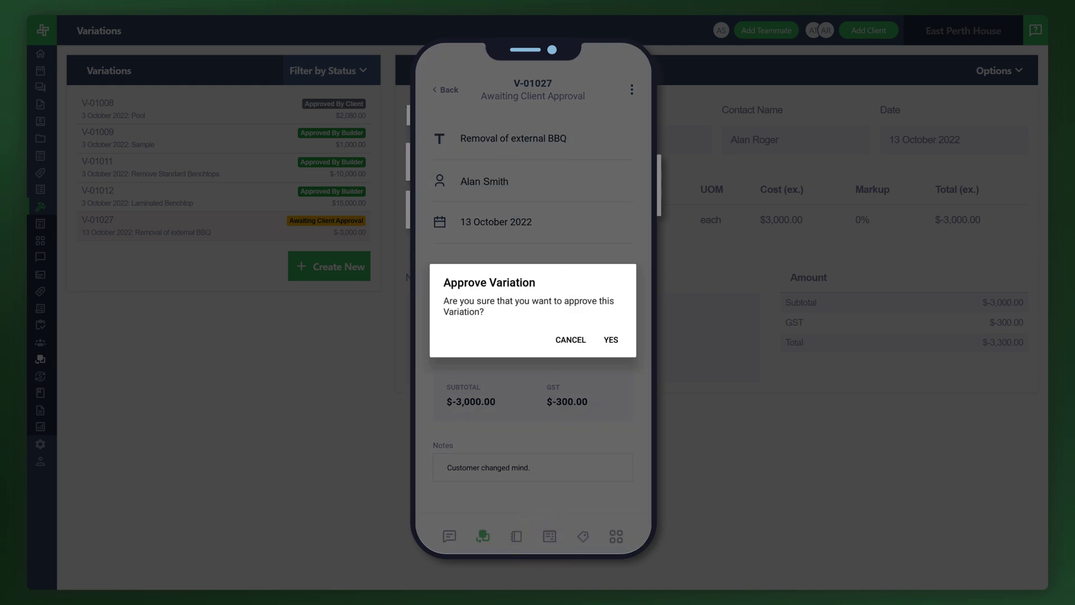
{"action": "left_click", "coordinate": [611, 339]}
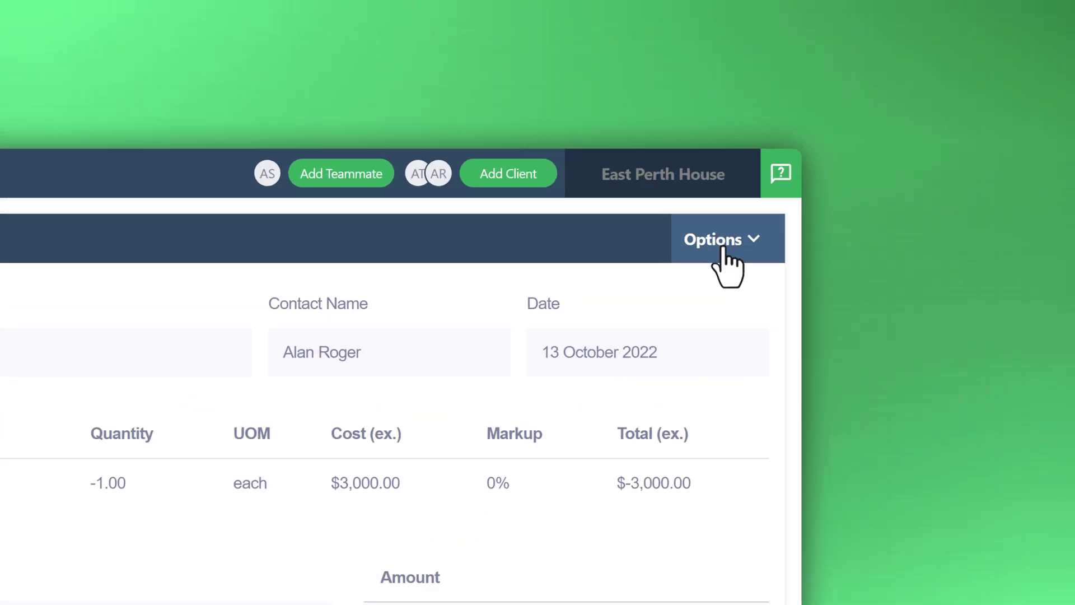
- Approve V-01027 as the builder via Options > Approve and submit the confirmation
{"action": "left_click", "coordinate": [997, 71]}
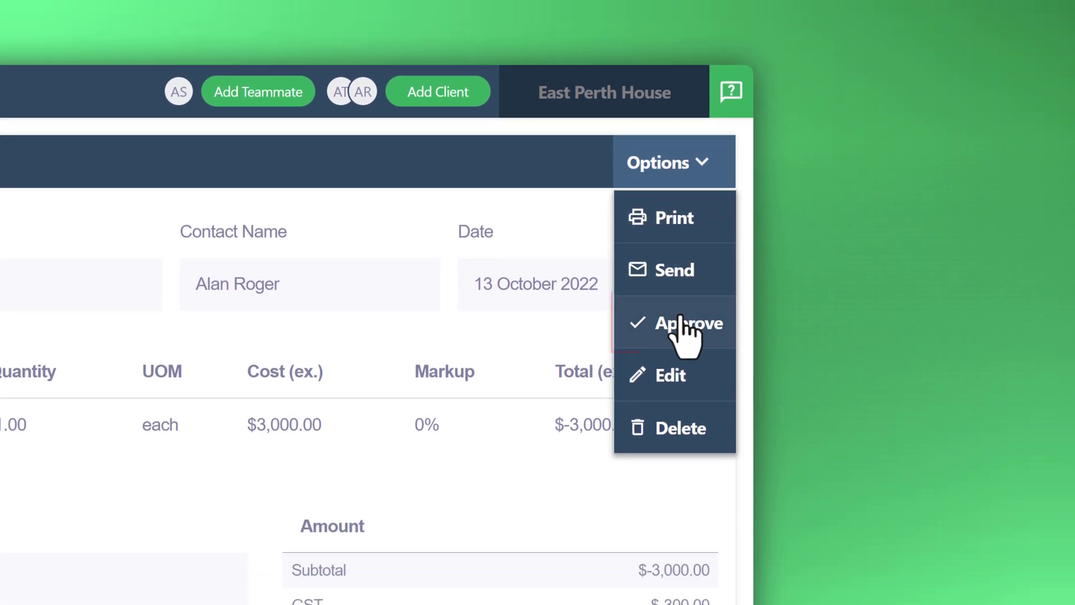
{"action": "left_click", "coordinate": [681, 336]}
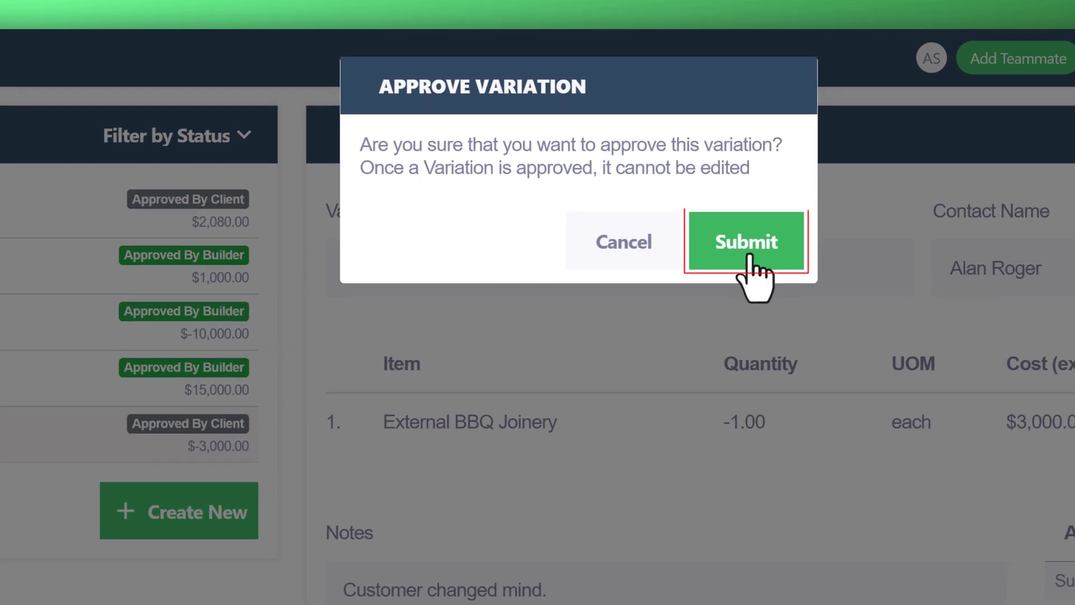
{"action": "left_click", "coordinate": [749, 252]}
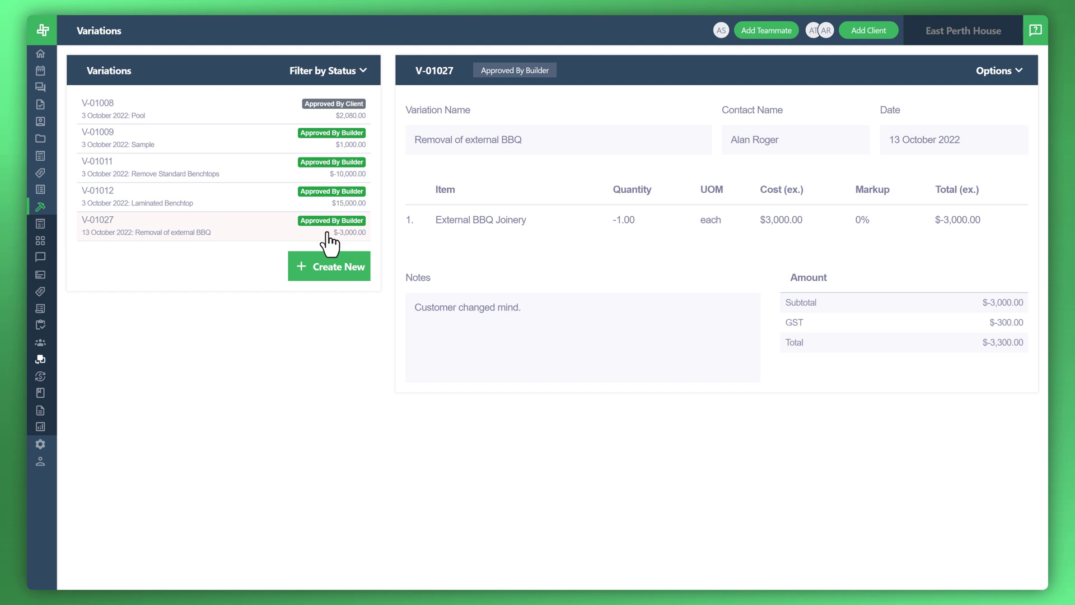
- Check the job overview budget, then show Joinery -robes costing with External BBQ Joinery at $-3,000
{"action": "mouse_move", "coordinate": [41, 223]}
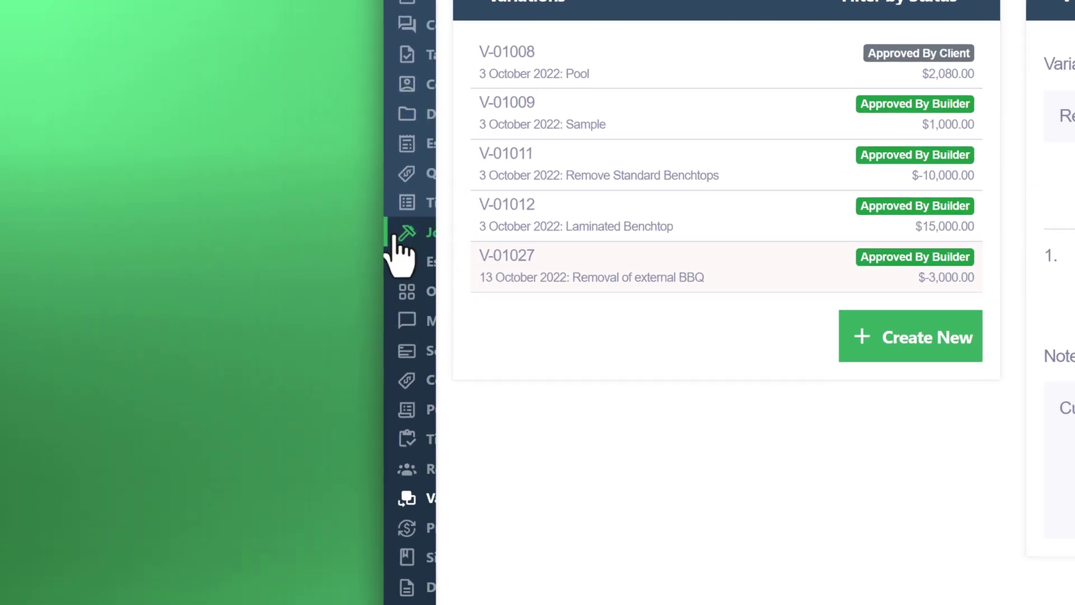
{"action": "left_click", "coordinate": [419, 290]}
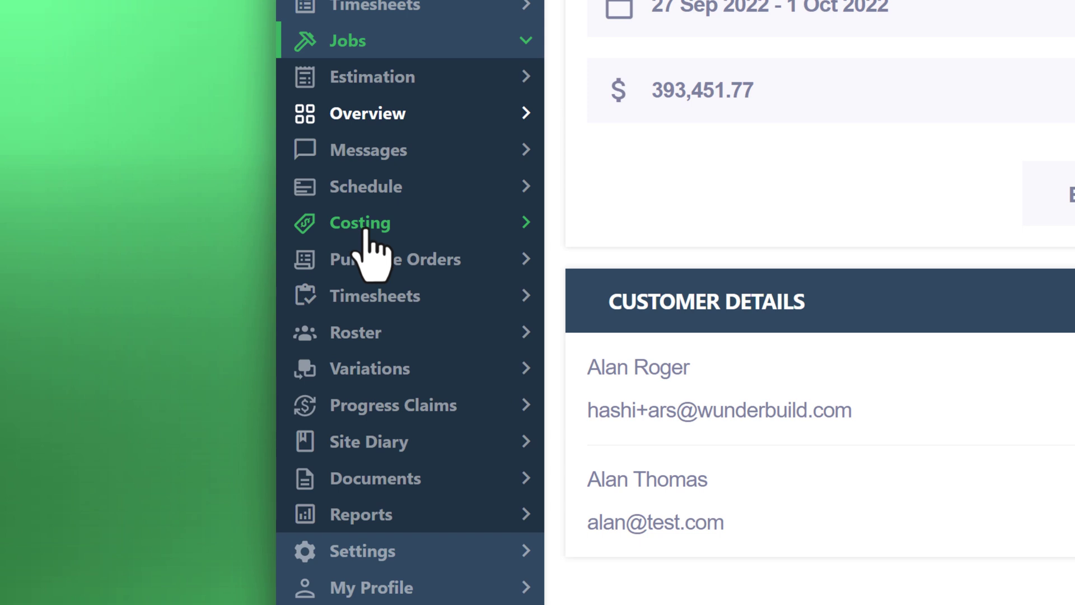
{"action": "left_click", "coordinate": [81, 294]}
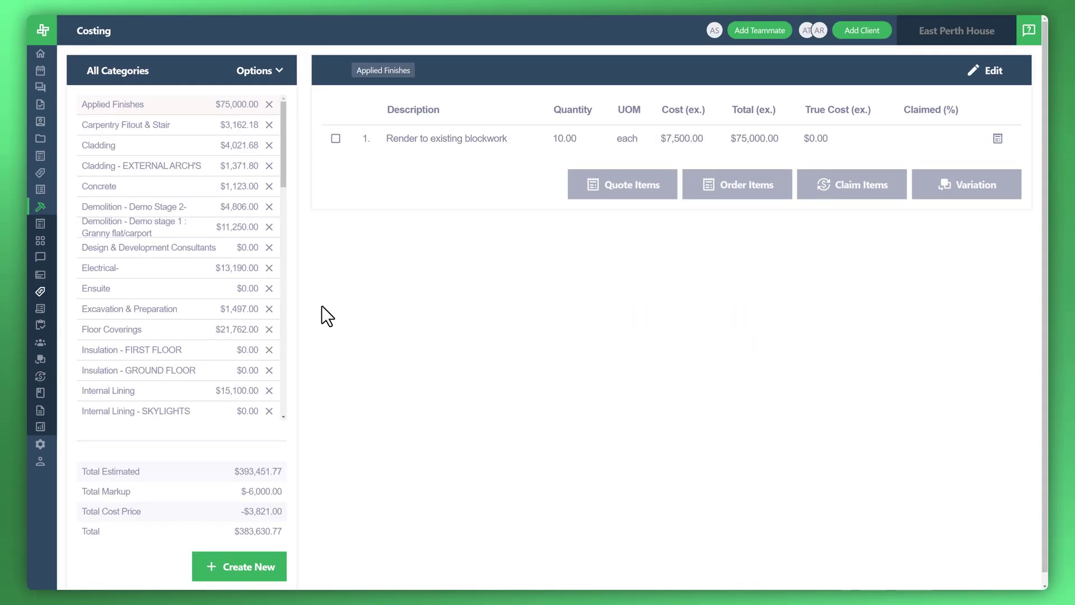
{"action": "scroll", "coordinate": [202, 297], "scroll_direction": "down", "scroll_amount": 3}
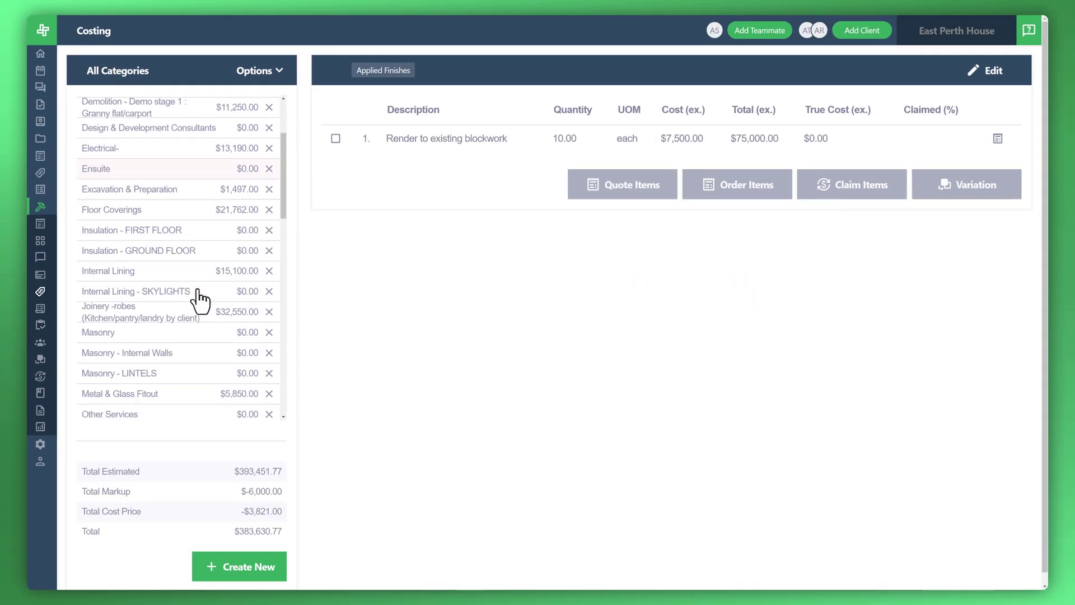
{"action": "left_click", "coordinate": [185, 317]}
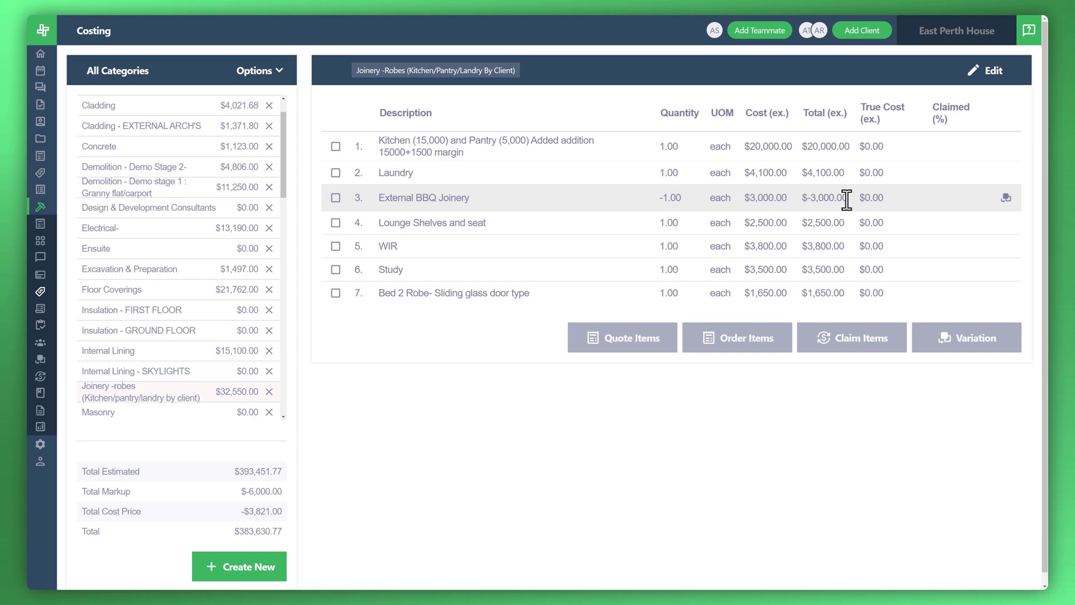
{"action": "mouse_move", "coordinate": [37, 216]}
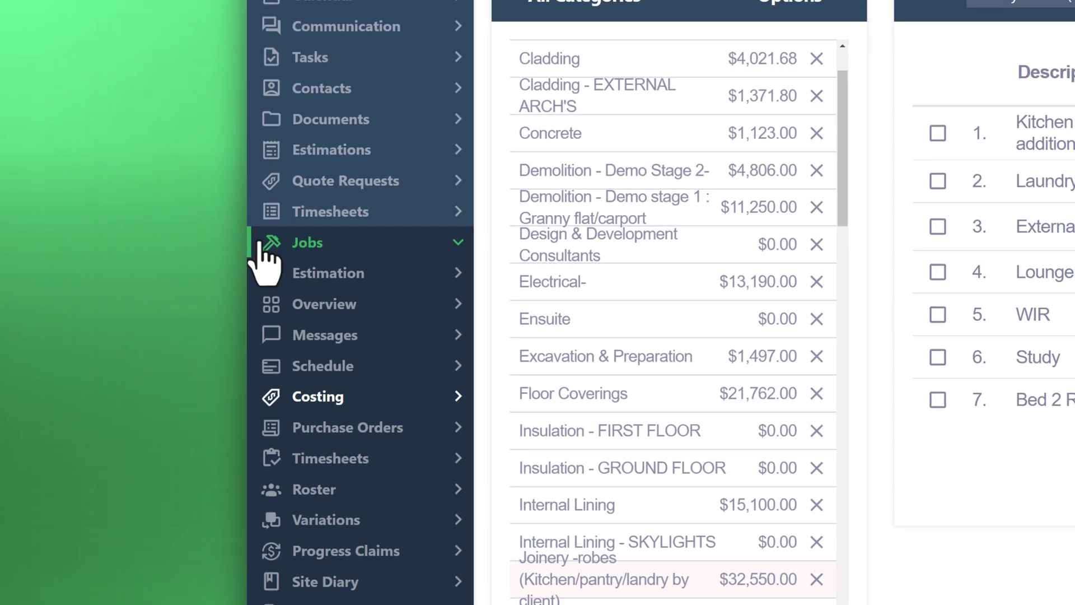
- Start a new variation named 'Granite Kitchen Benchtop Addition/Variation'
{"action": "left_click", "coordinate": [339, 511]}
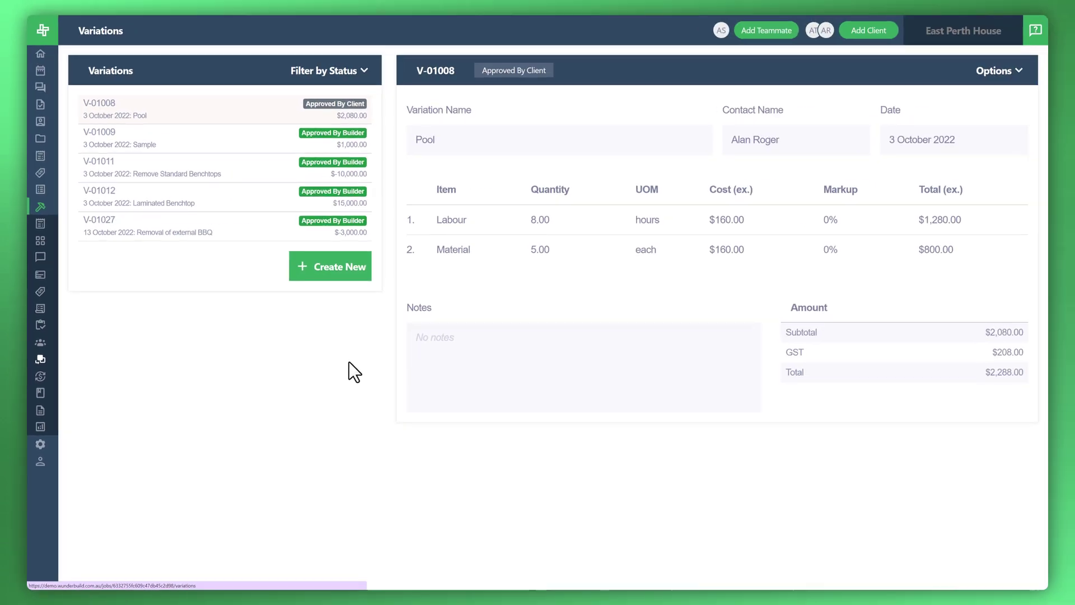
{"action": "left_click", "coordinate": [325, 267]}
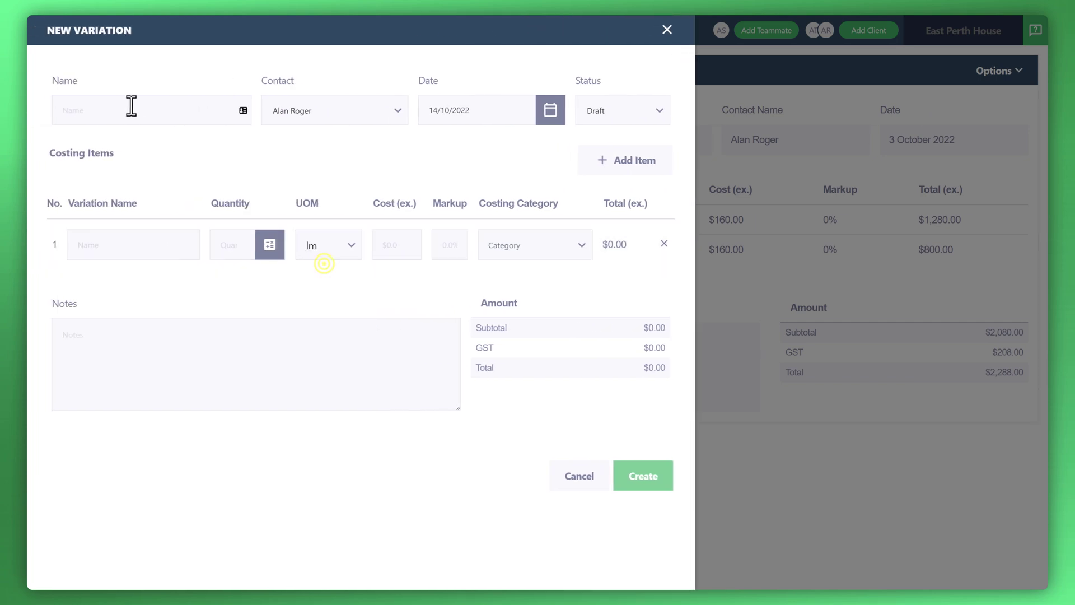
{"action": "left_click", "coordinate": [130, 106]}
{"action": "type", "text": "Granite Kitchen Benchtop Addit"}
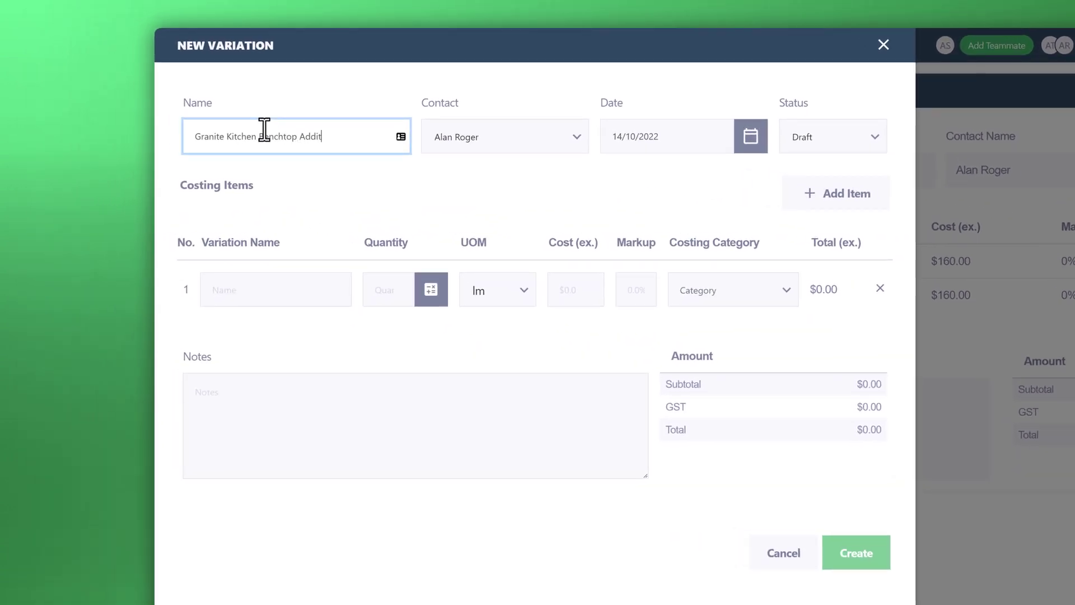
{"action": "type", "text": "ion/Variation"}
- Add item Granite Kitchen Benchtop: quantity 1, unit qty, cost $15,000
{"action": "left_click", "coordinate": [223, 302]}
{"action": "type", "text": "Granite"}
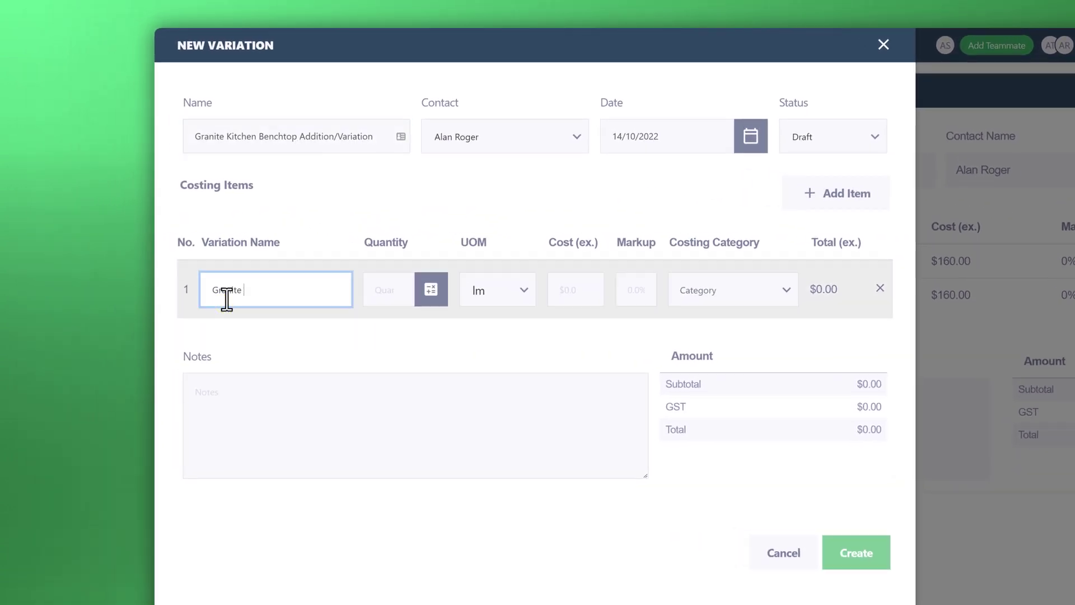
{"action": "type", "text": "Kitchen Benchtop"}
{"action": "left_click", "coordinate": [392, 290]}
{"action": "type", "text": "1"}
{"action": "left_click", "coordinate": [527, 290]}
{"action": "left_click", "coordinate": [499, 398]}
{"action": "left_click", "coordinate": [571, 287]}
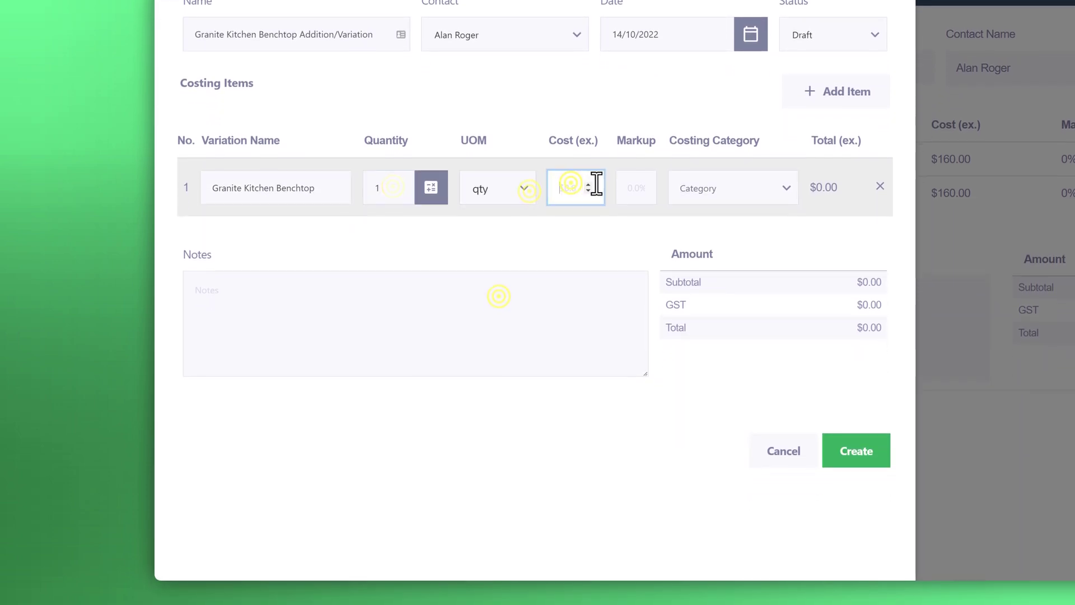
{"action": "type", "text": "15000"}
- Add the note 'New variation for granite kitchen benchtops for approval.'
{"action": "left_click", "coordinate": [595, 256]}
{"action": "left_click", "coordinate": [372, 332]}
{"action": "type", "text": "New variat"}
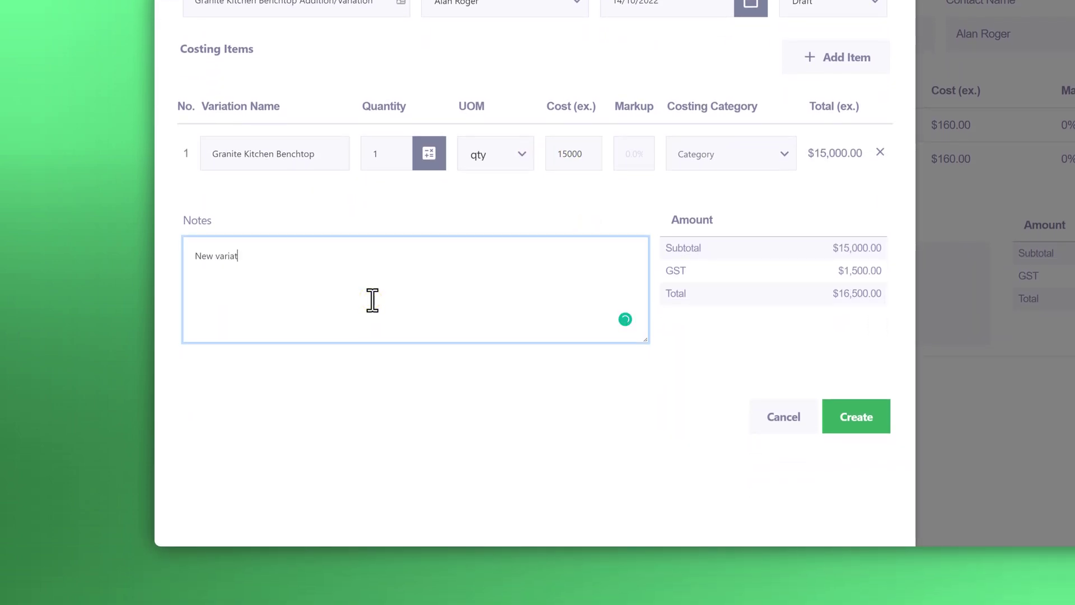
{"action": "type", "text": "ion for granite kitchen benchtops for approval."}
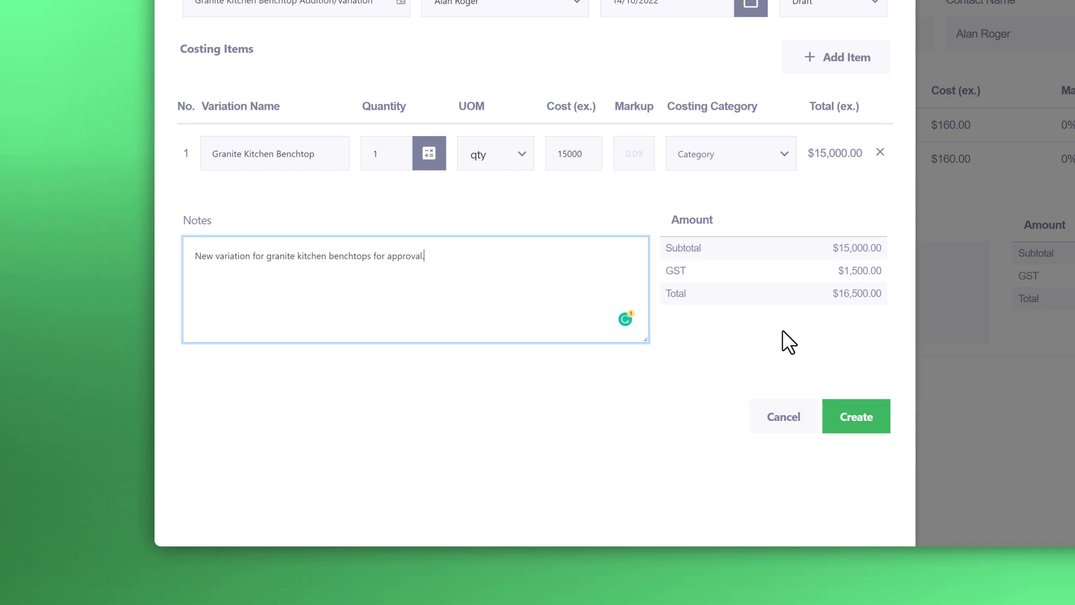
- Create variation V-01028, Granite Kitchen Benchtop at $15,000.00, and approve it as builder
{"action": "left_click", "coordinate": [837, 419]}
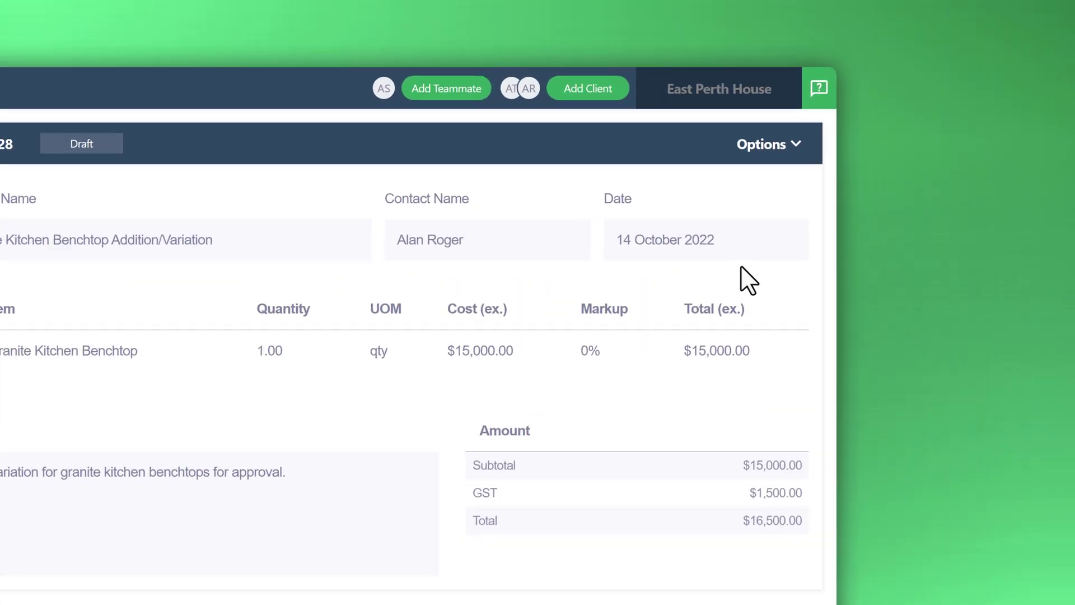
{"action": "left_click", "coordinate": [994, 71]}
{"action": "left_click", "coordinate": [642, 333]}
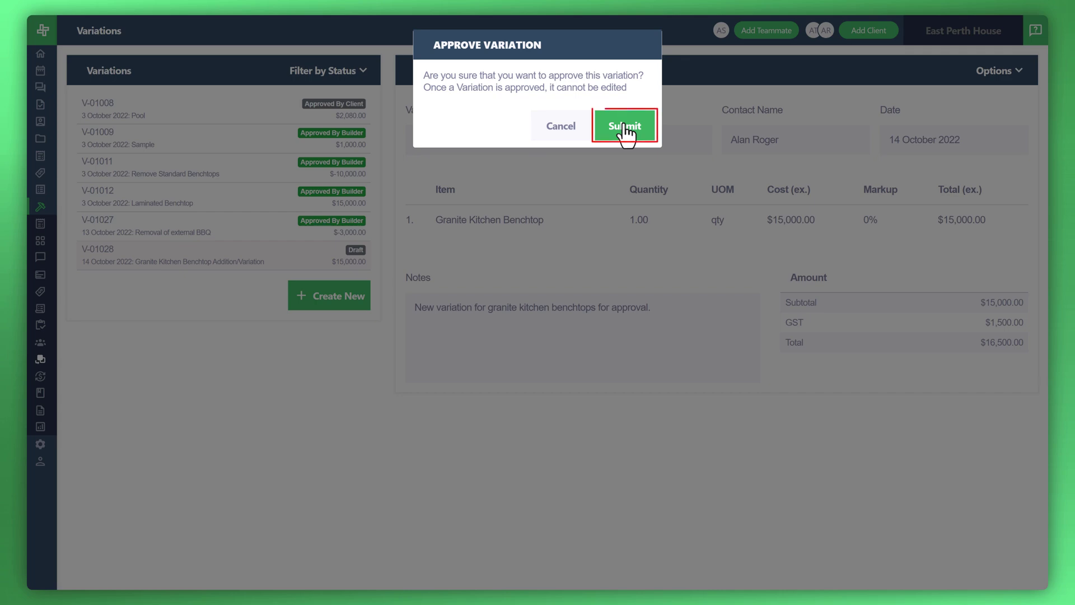
{"action": "left_click", "coordinate": [625, 126]}
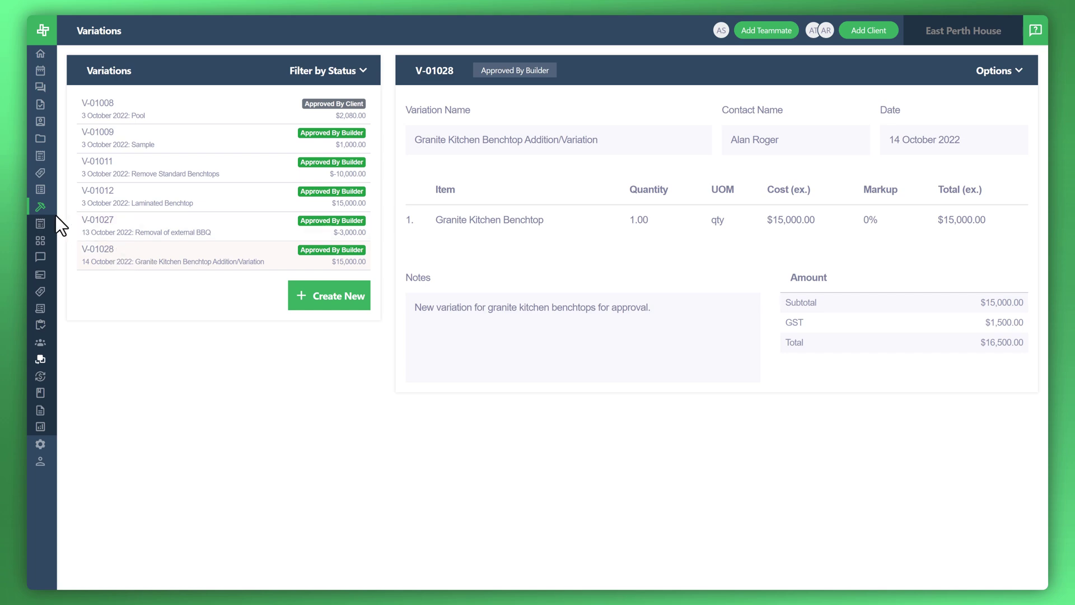
- Show the Variation 01028 costing category with its $15,000.00 Granite Kitchen Benchtop item
{"action": "mouse_move", "coordinate": [35, 217]}
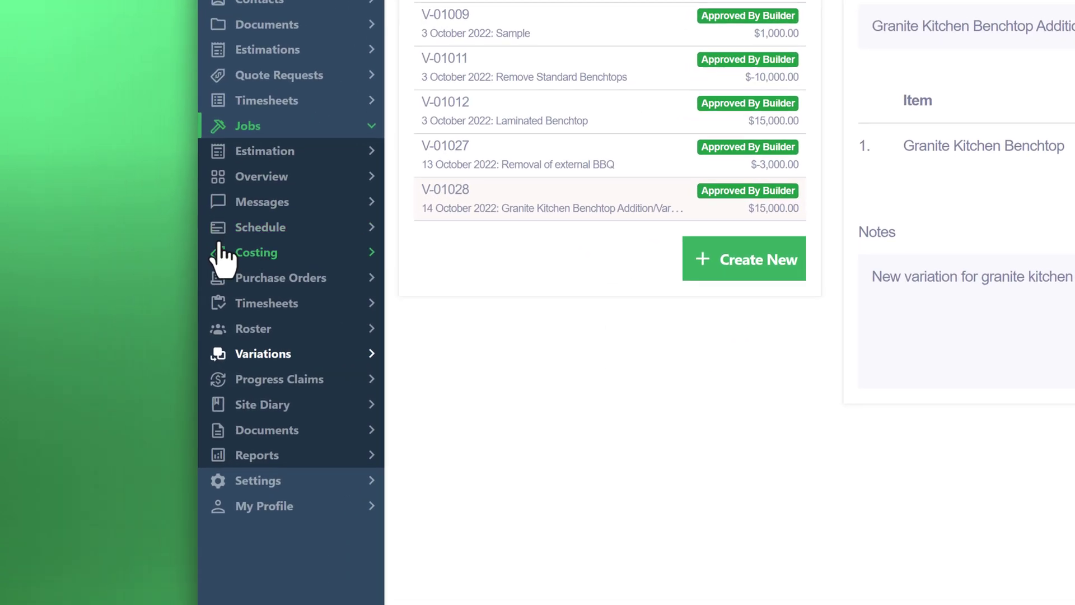
{"action": "left_click", "coordinate": [109, 280]}
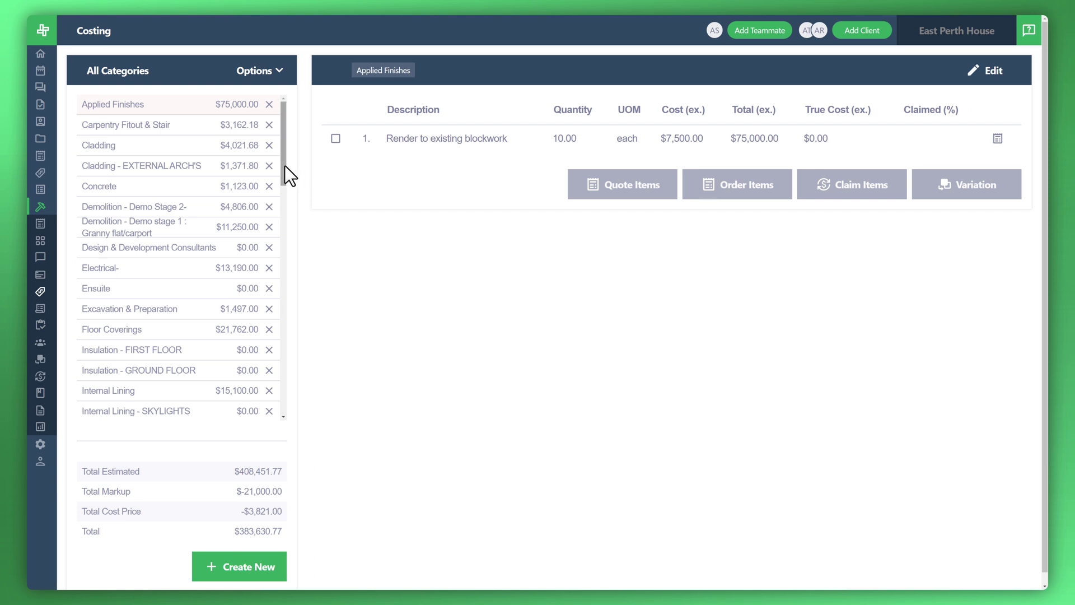
{"action": "left_click_drag", "start_coordinate": [285, 166], "coordinate": [269, 423]}
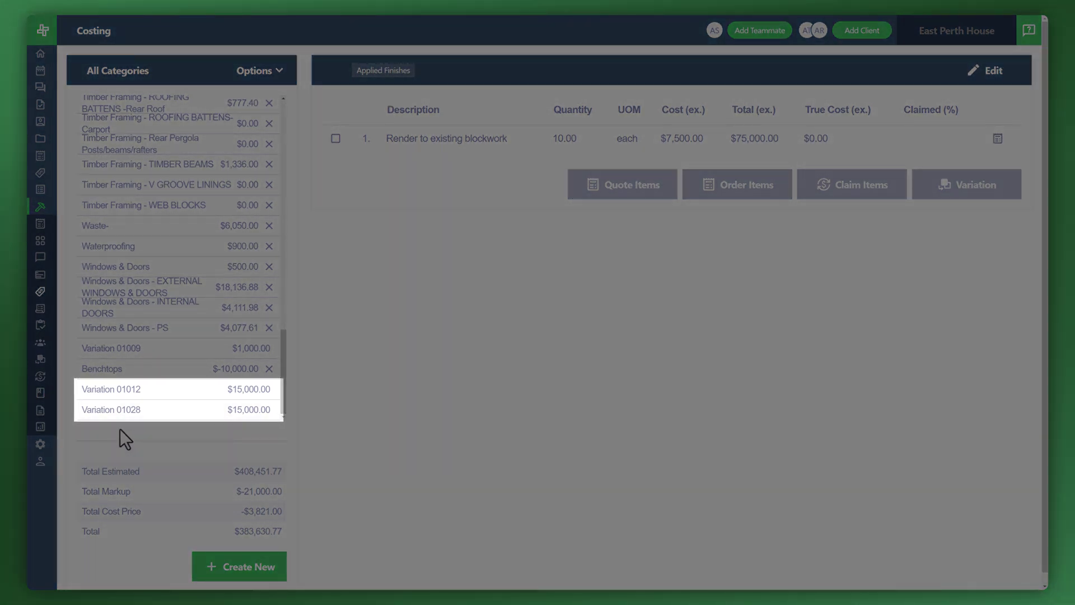
{"action": "left_click", "coordinate": [149, 411]}
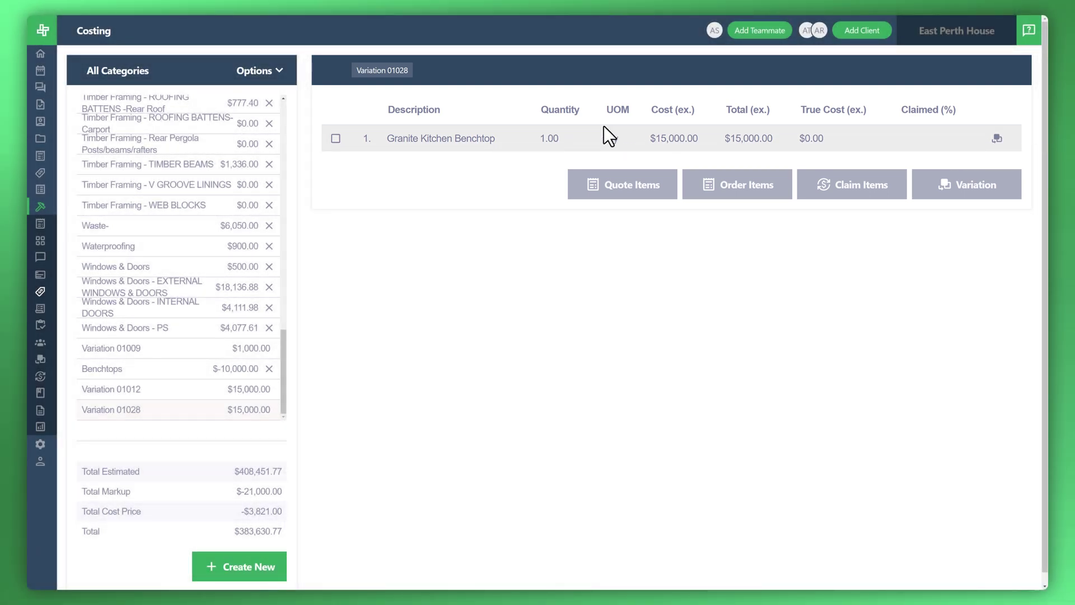
- Check the East Perth House job budget shows $408,451.77 estimated and $3,821.00 true cost
{"action": "mouse_move", "coordinate": [45, 241]}
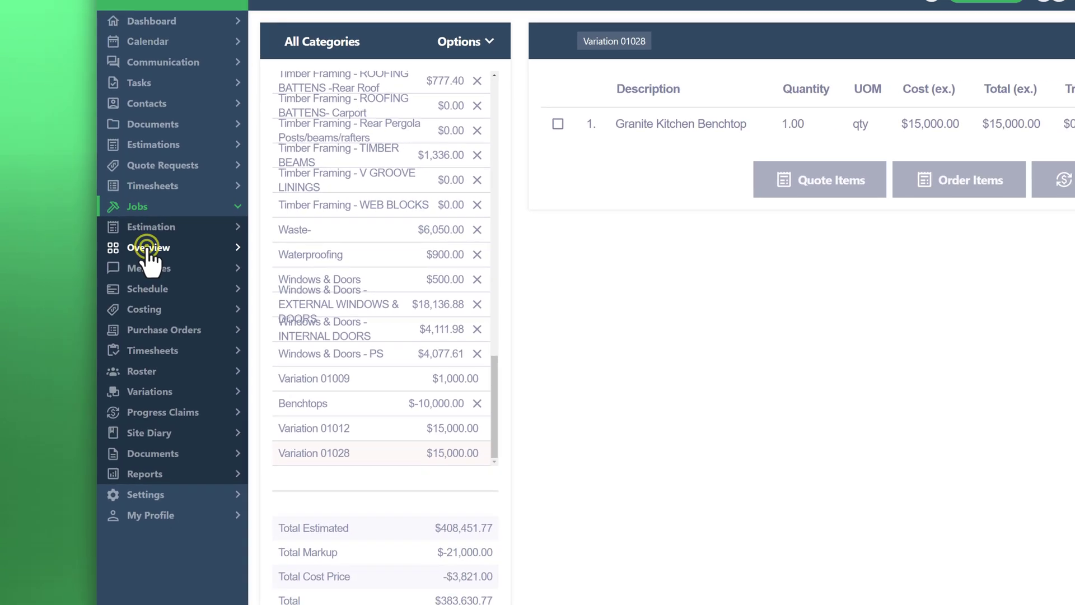
{"action": "left_click", "coordinate": [272, 259]}
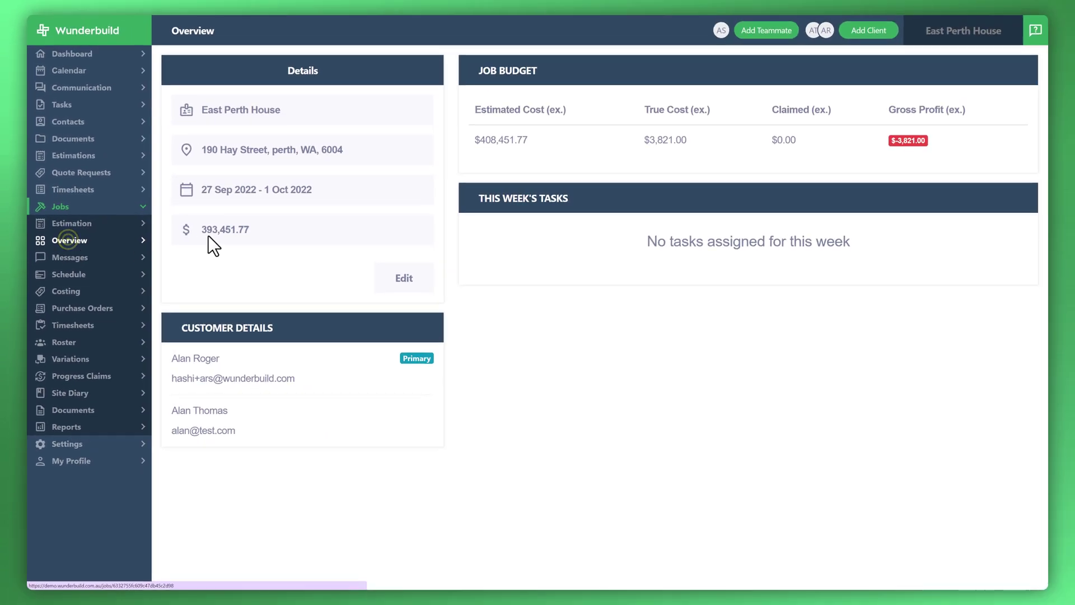